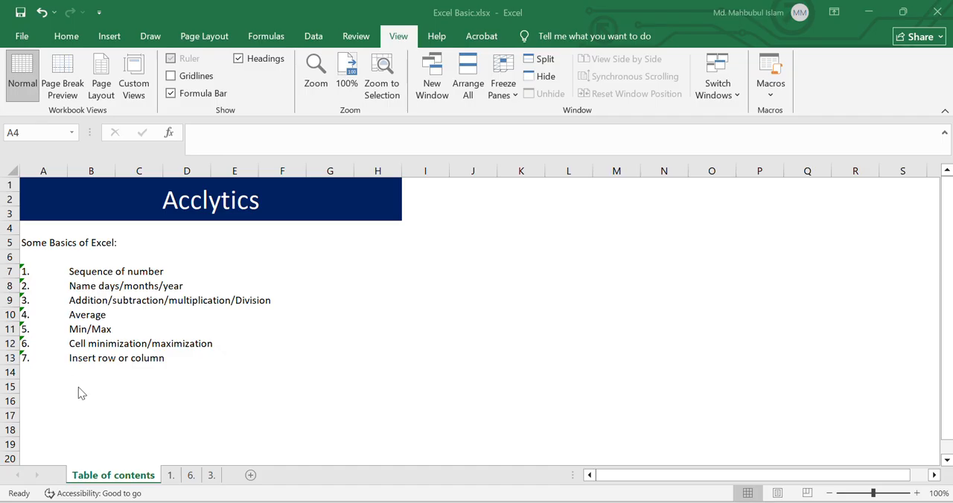
# Step: On sheet "1.", enter 1 in cell B7 and 2 in cell B8
pyautogui.click(172, 478)
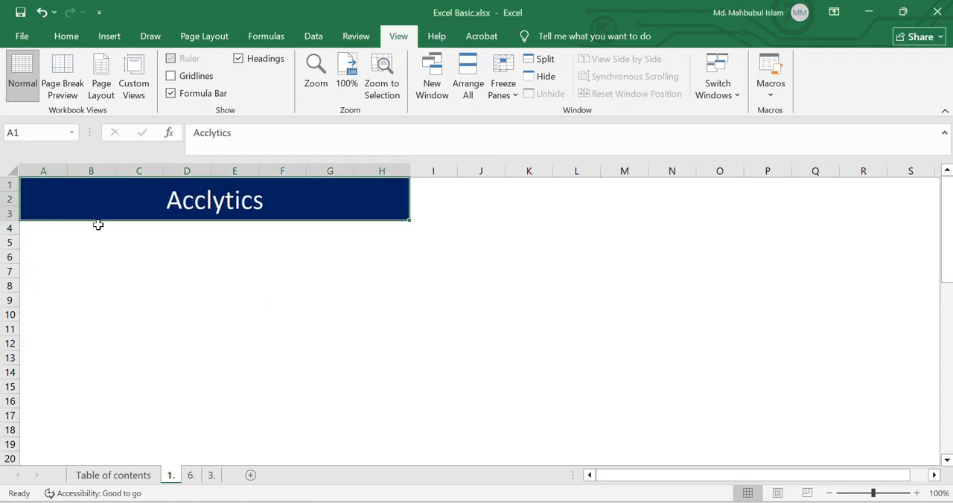
pyautogui.click(78, 268)
pyautogui.press('Left')
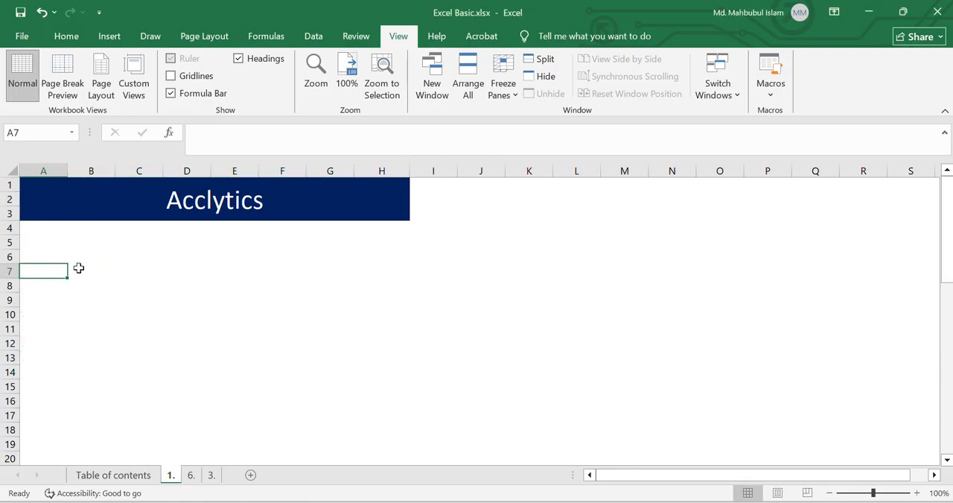
pyautogui.press('Right')
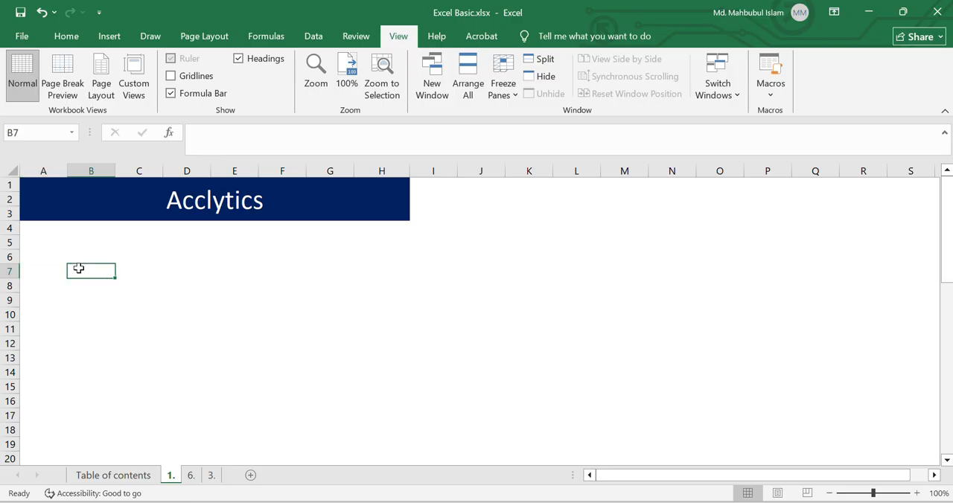
pyautogui.press('Left')
pyautogui.press('Right')
pyautogui.write('1')
pyautogui.press('Return')
pyautogui.write('2')
# Step: Extend the number series from B7:B8 down column B to row 46
pyautogui.press('Up')
pyautogui.hotkey('shift', 'Down')
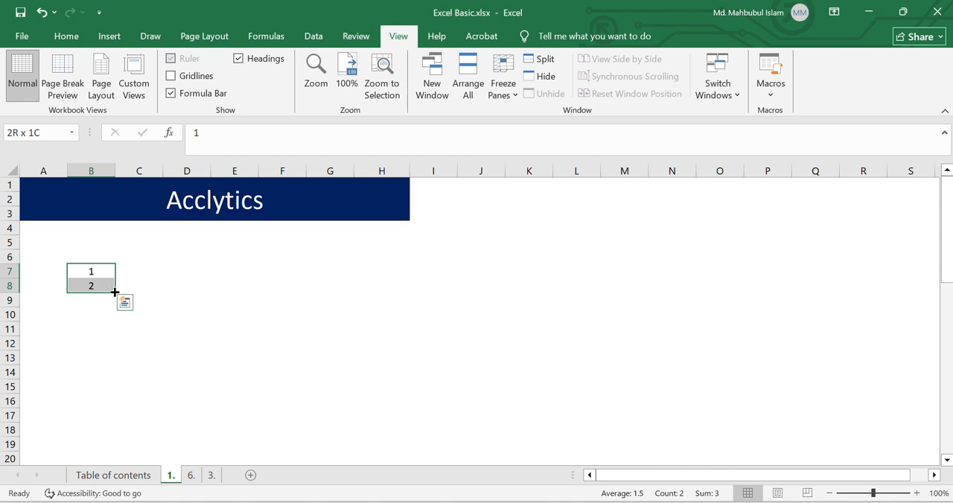
pyautogui.moveTo(115, 289); pyautogui.dragTo(116, 286)
pyautogui.moveTo(114, 295); pyautogui.dragTo(115, 439)
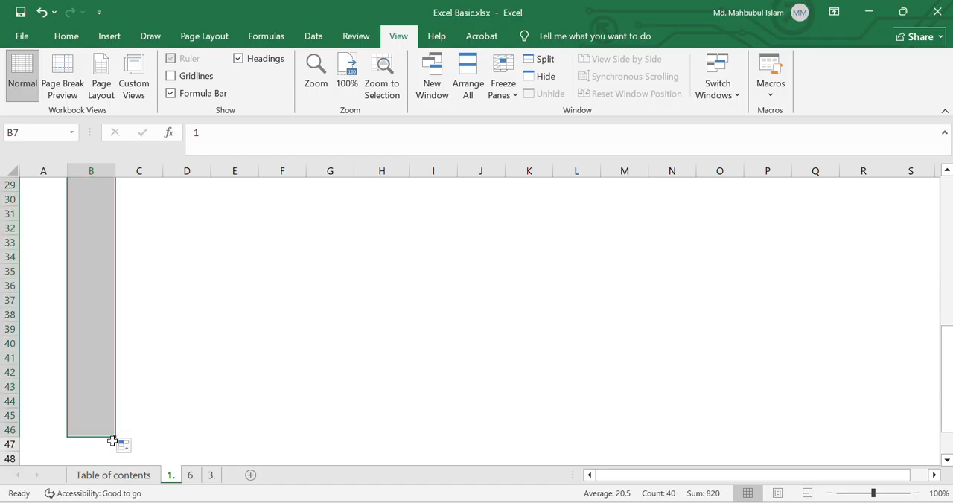
pyautogui.scroll(9, 288, 305)
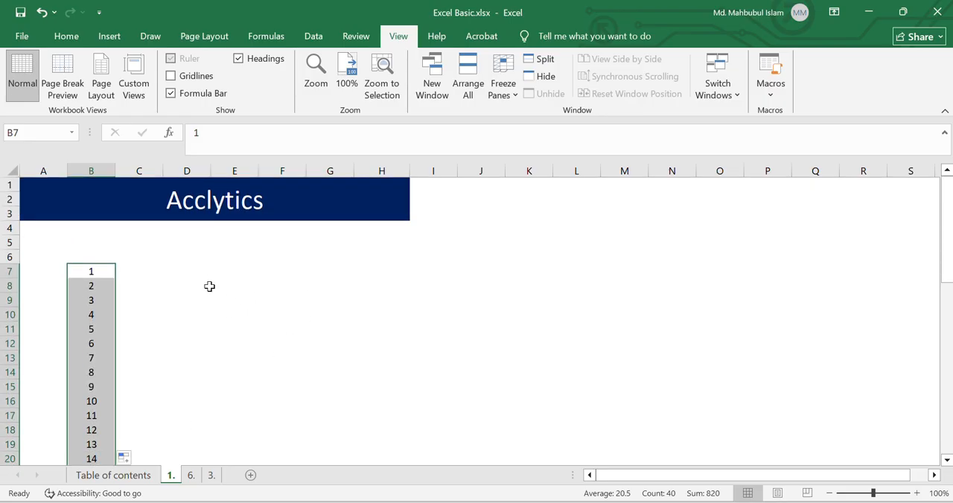
pyautogui.click(235, 329)
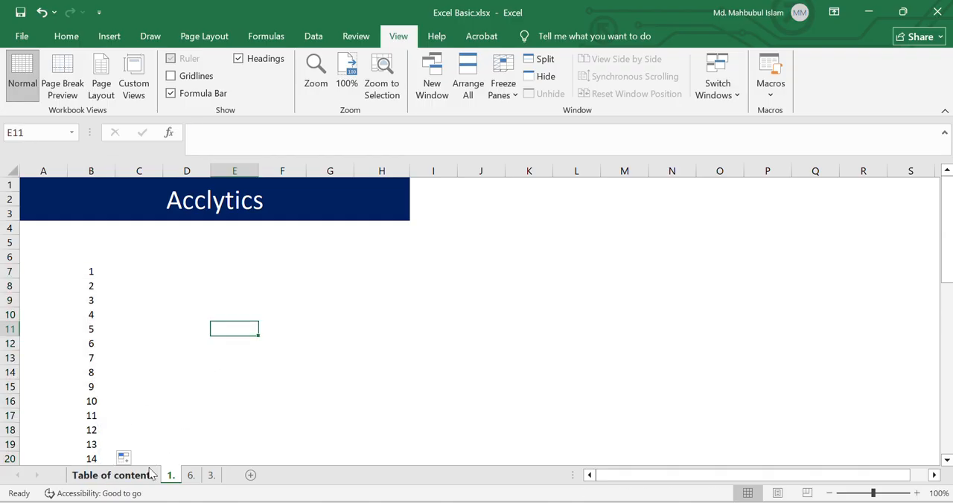
# Step: Check the Table of contents sheet, return to sheet "1.", enter Friday in E7 and fill the weekday names down to E14
pyautogui.click(119, 475)
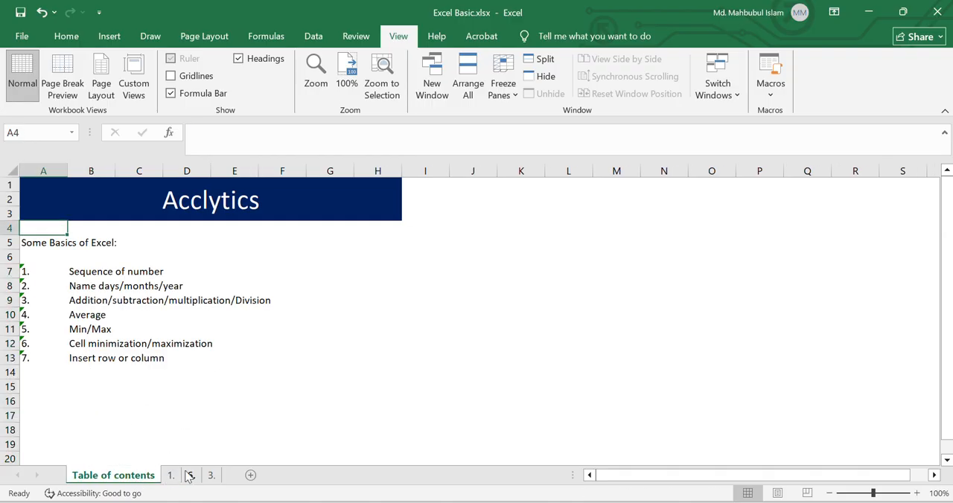
pyautogui.click(170, 475)
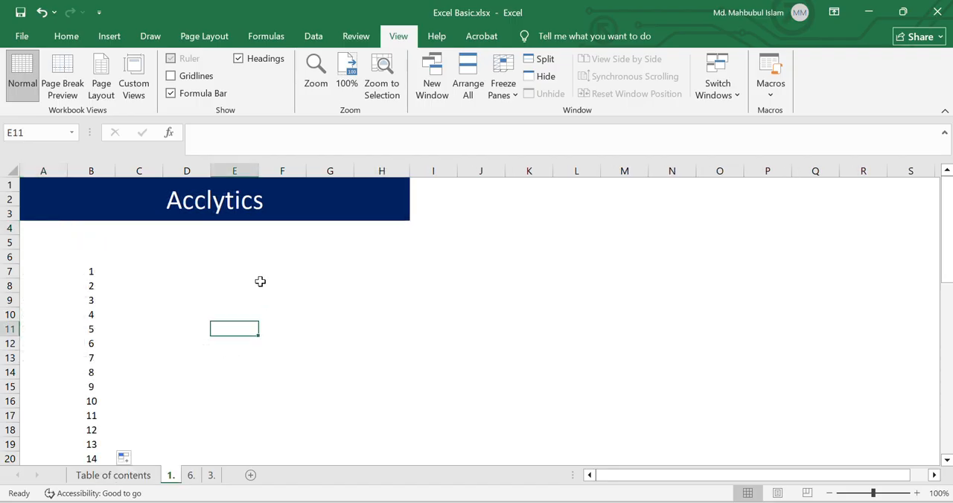
pyautogui.click(225, 272)
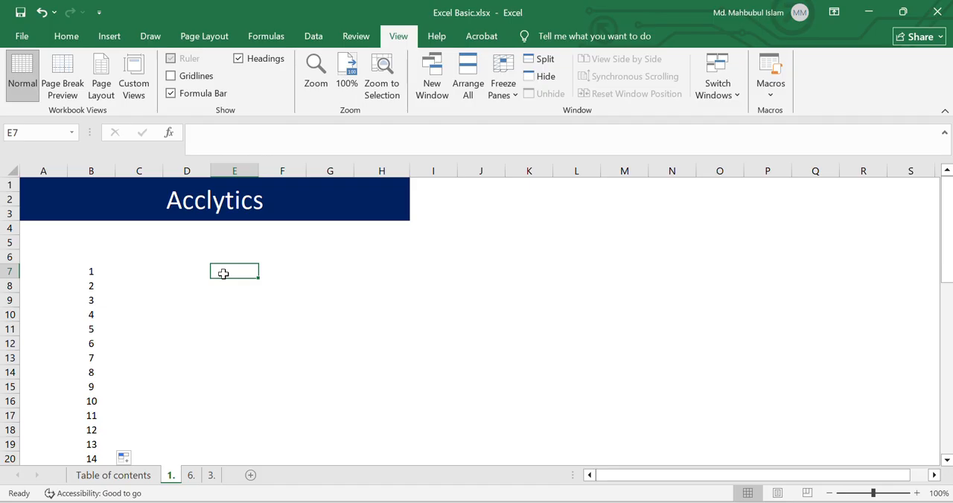
pyautogui.write('Friday')
pyautogui.press('Return')
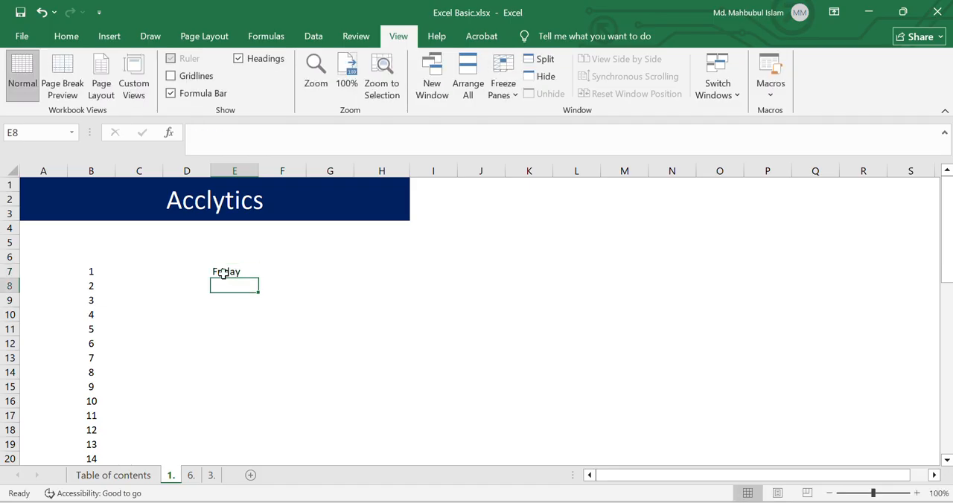
pyautogui.click(241, 271)
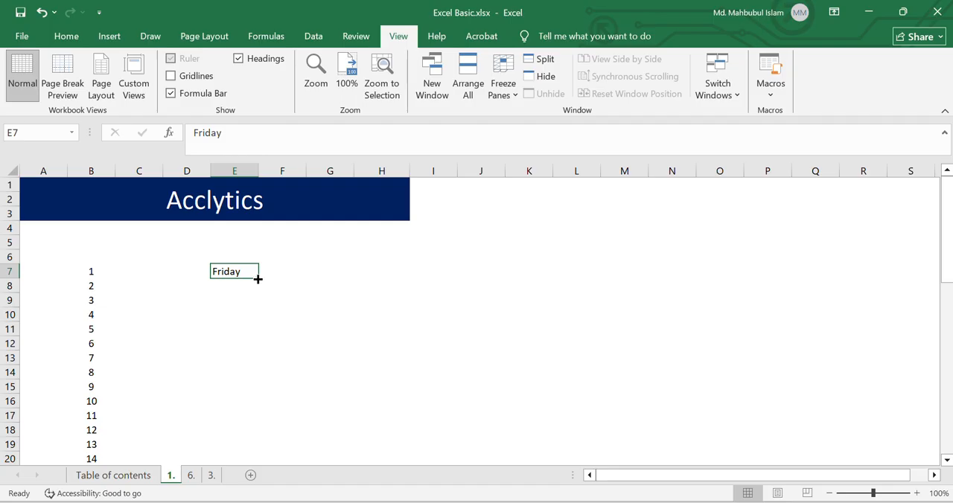
pyautogui.moveTo(258, 279); pyautogui.dragTo(256, 380)
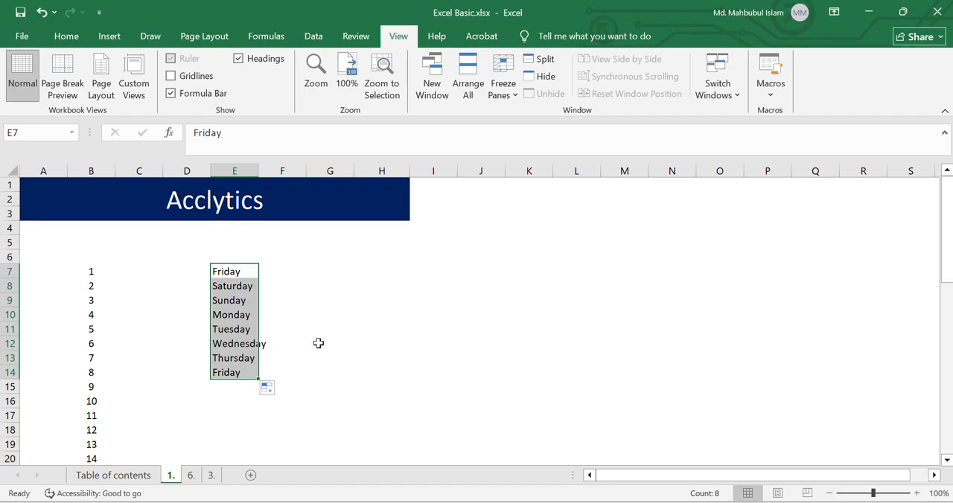
# Step: Enter January in G7 and fill the month names down to December in G18
pyautogui.click(316, 276)
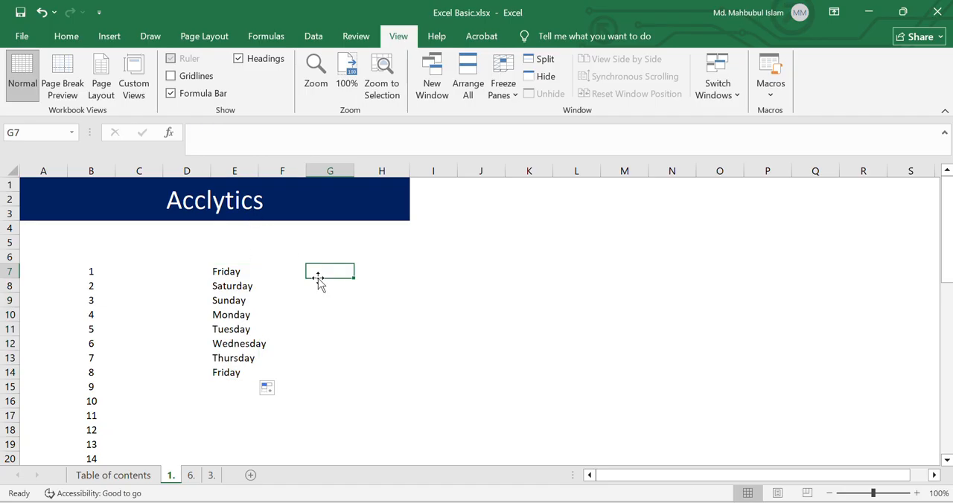
pyautogui.write('J')
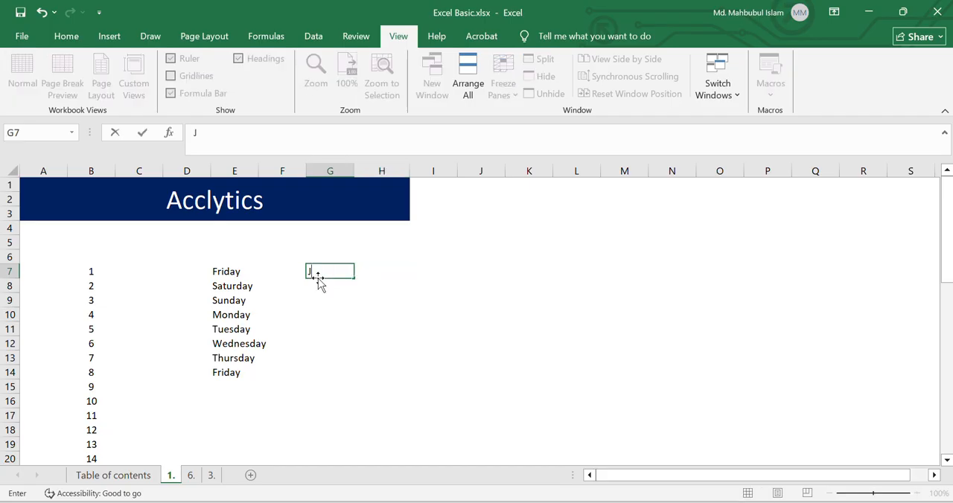
pyautogui.write('anuary')
pyautogui.press('Return')
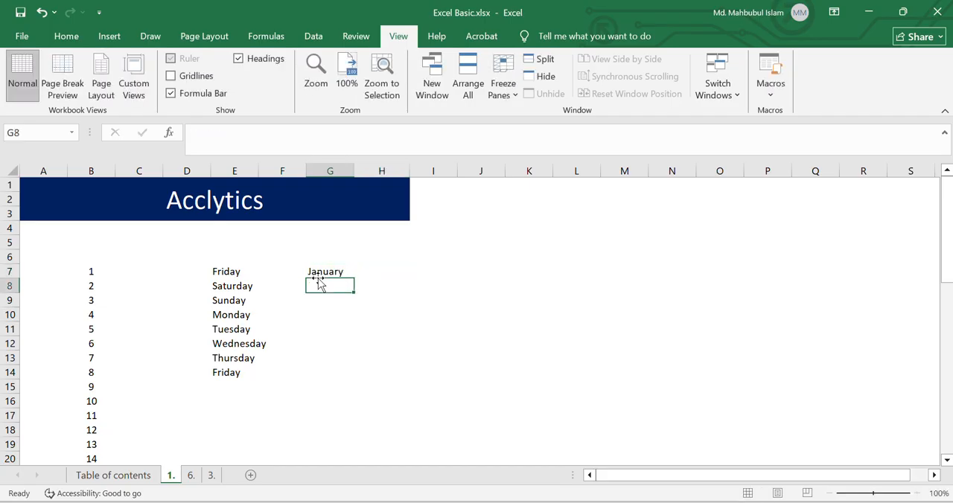
pyautogui.click(338, 273)
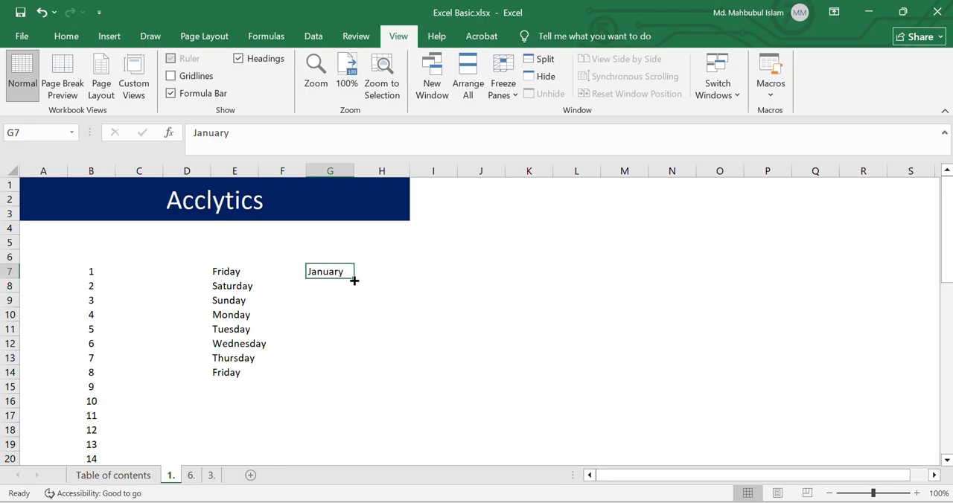
pyautogui.moveTo(354, 284); pyautogui.dragTo(365, 432)
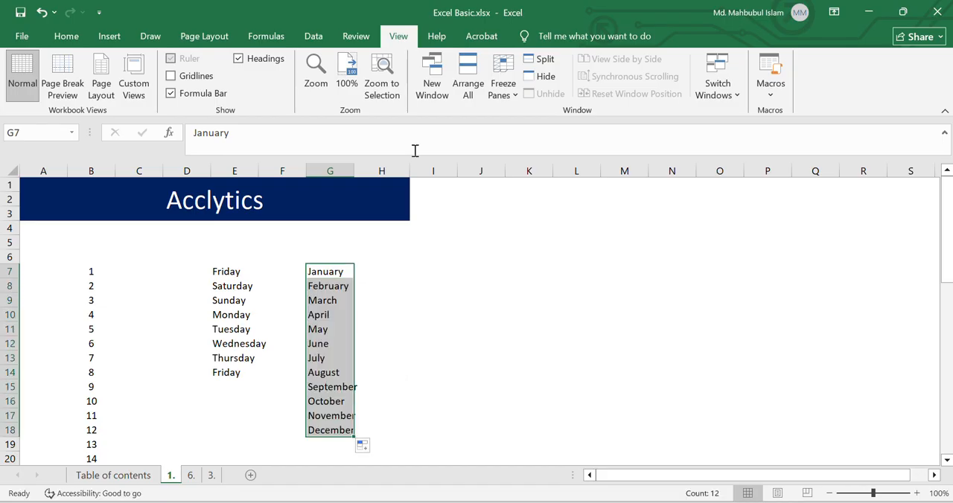
# Step: Enter 2024 in I7 and 2025 in I8, and fill the year series down to 2036 in I19
pyautogui.click(415, 270)
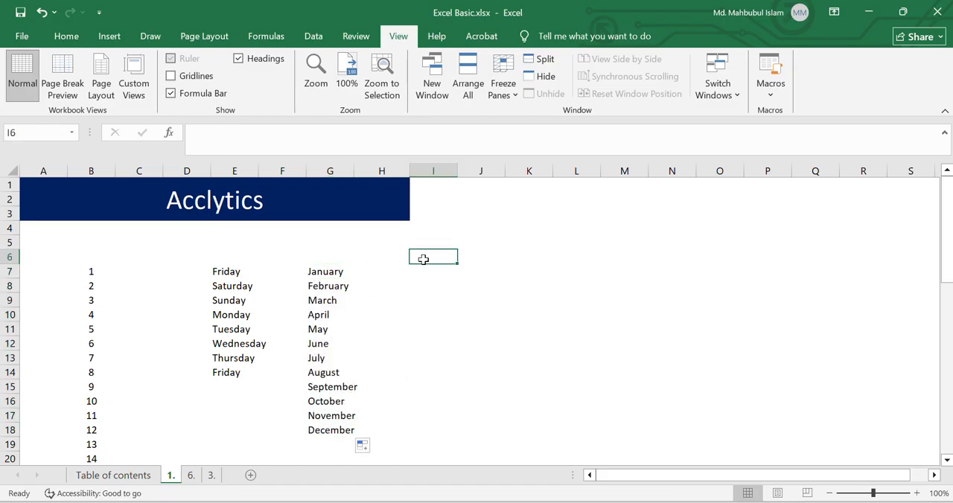
pyautogui.write('2024')
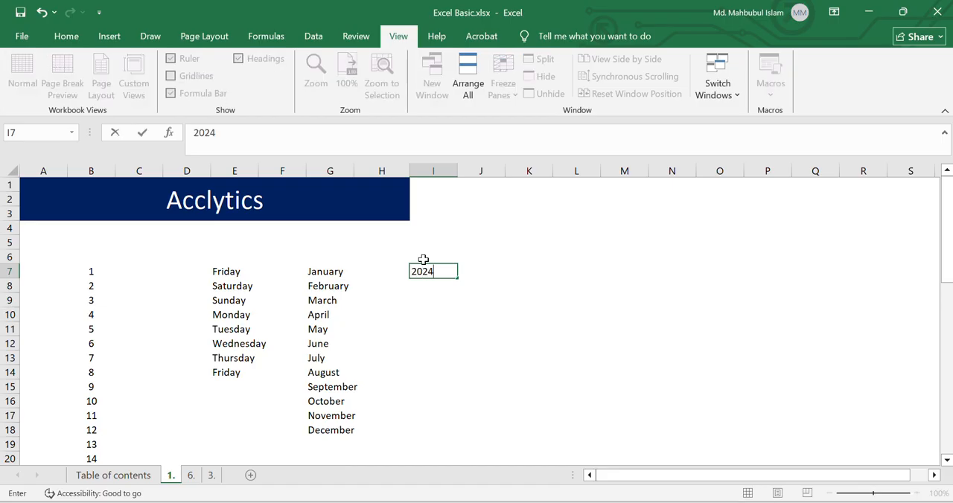
pyautogui.press('Return')
pyautogui.write('2025')
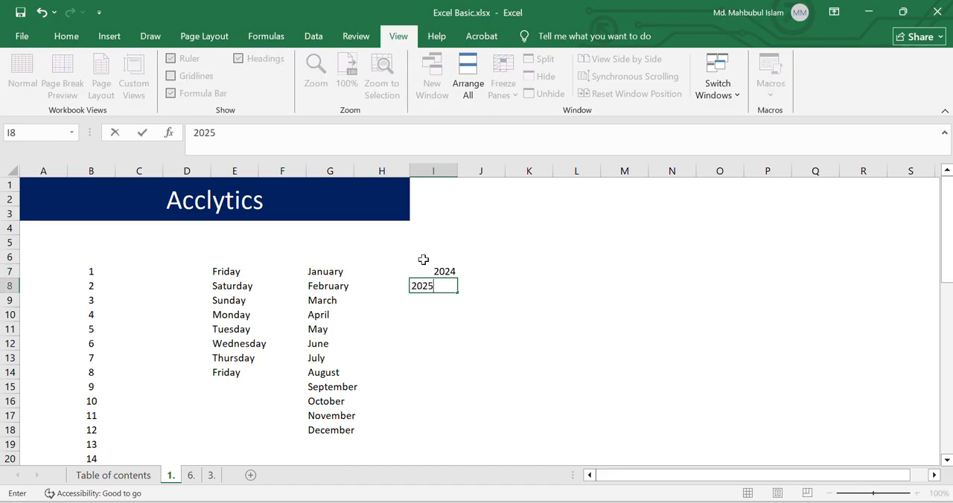
pyautogui.hotkey('ctrl', 'Return')
pyautogui.moveTo(423, 269); pyautogui.dragTo(461, 447)
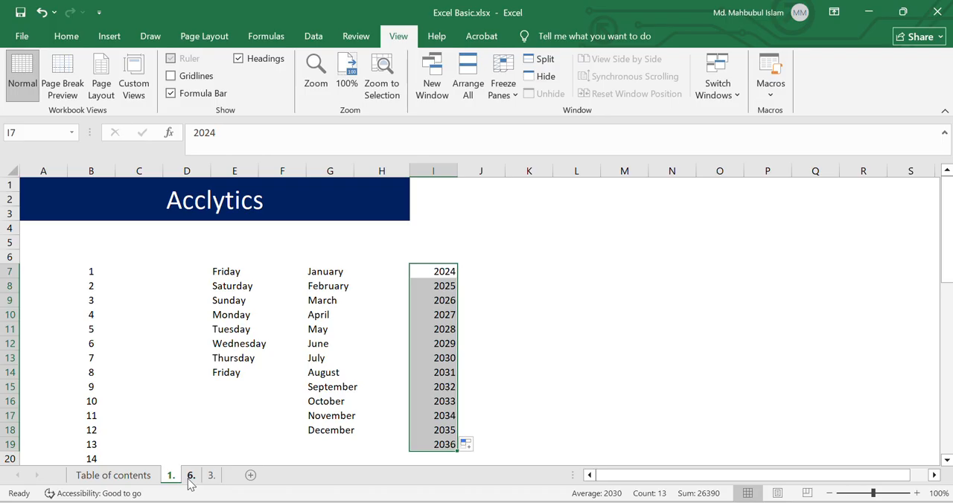
# Step: On sheet "3.", add the series of numbers in B14 with the formula =Sum(B6:B13)
pyautogui.click(128, 478)
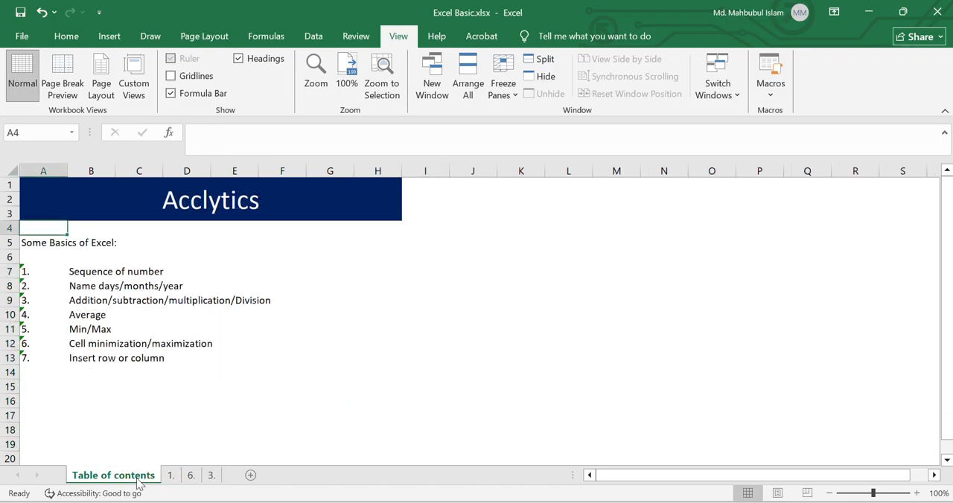
pyautogui.click(211, 477)
pyautogui.click(150, 415)
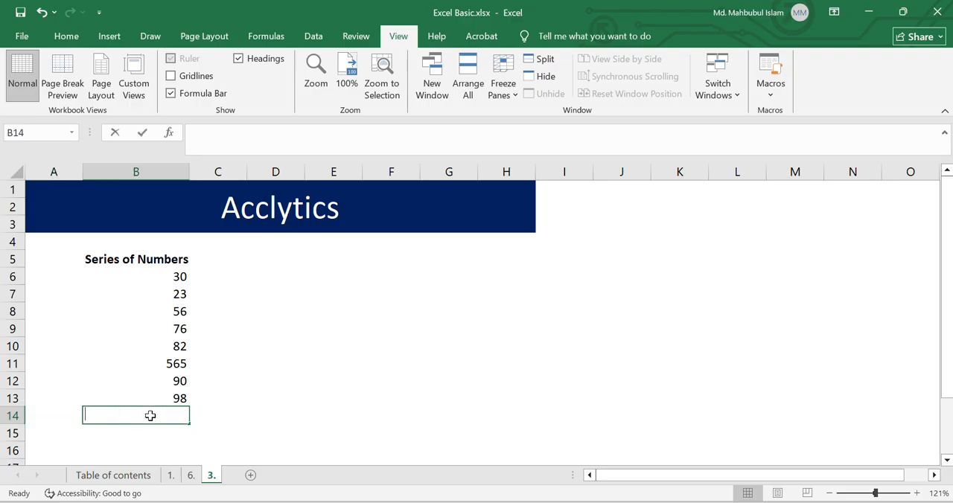
pyautogui.write('=Sum')
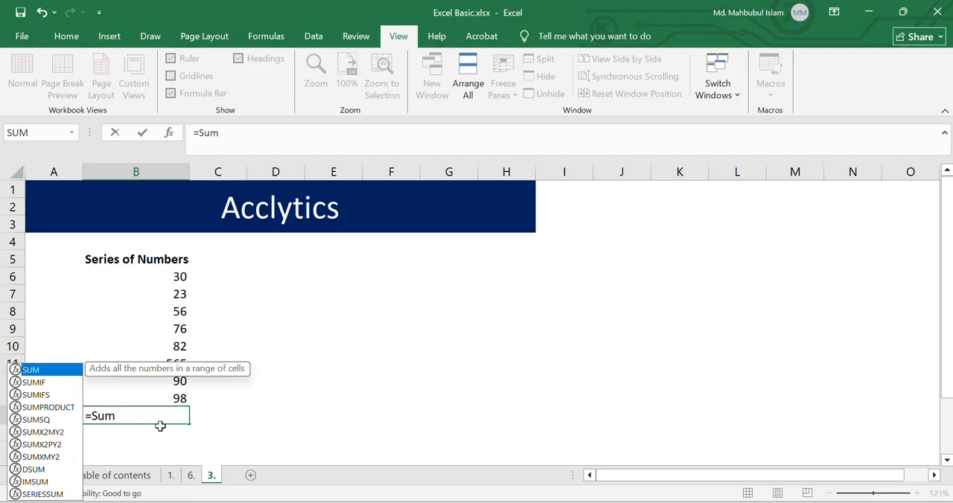
pyautogui.write('(')
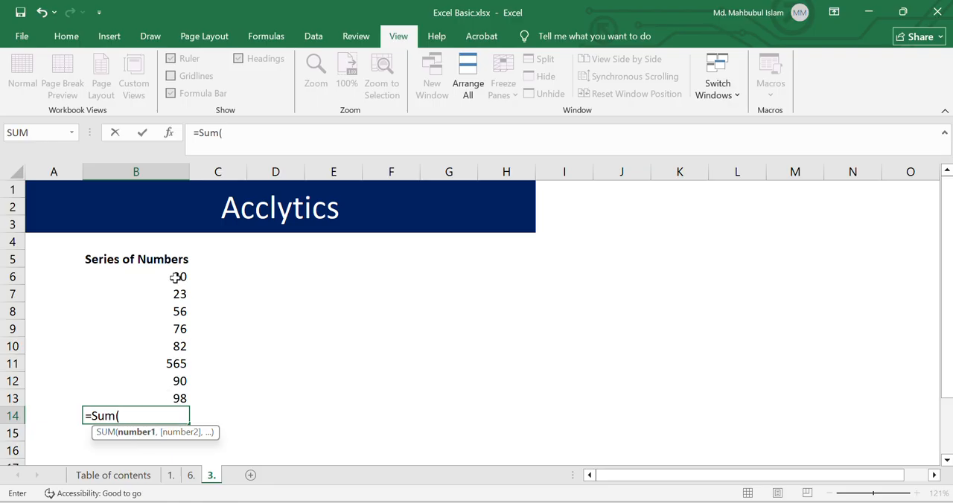
pyautogui.moveTo(176, 277); pyautogui.dragTo(176, 400)
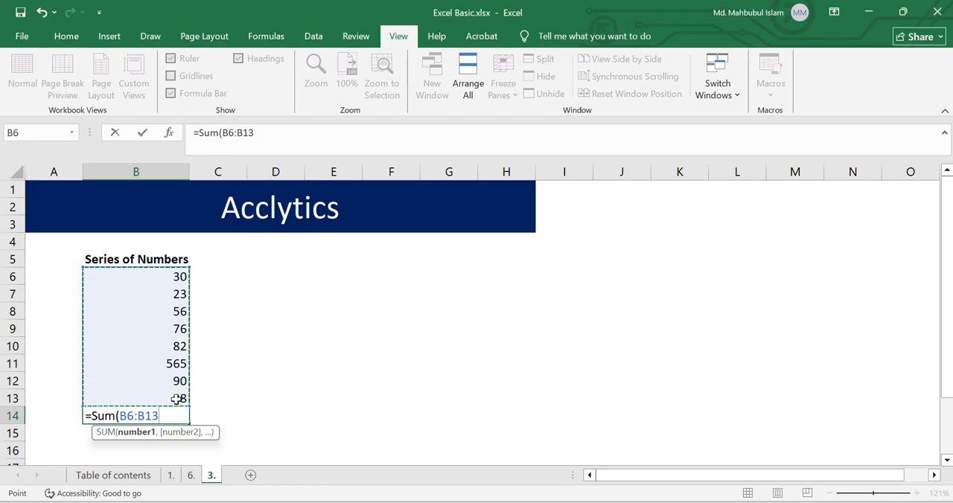
pyautogui.write(')')
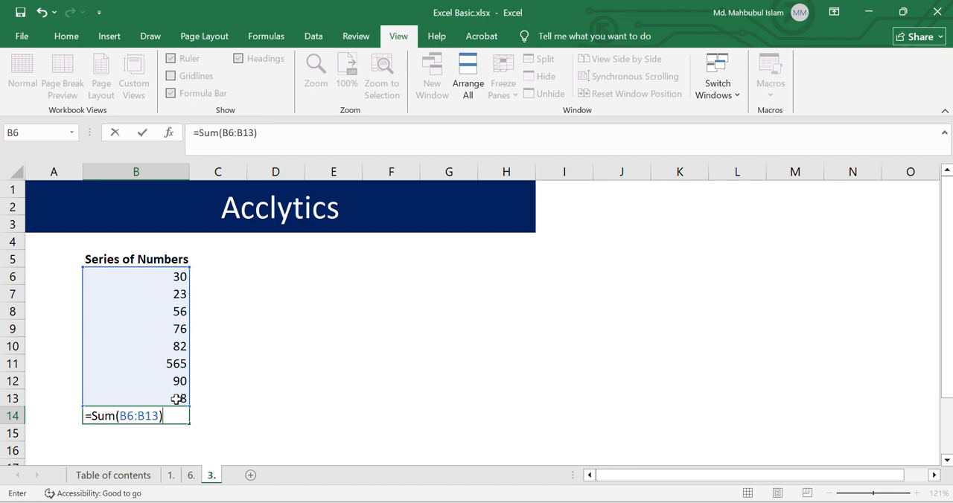
pyautogui.press('Return')
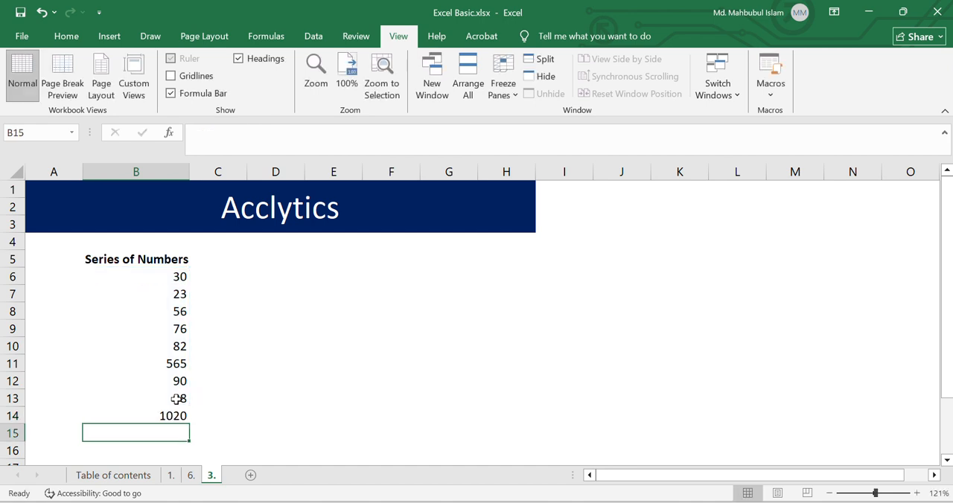
# Step: Make the total in cell B14 bold
pyautogui.press('Up')
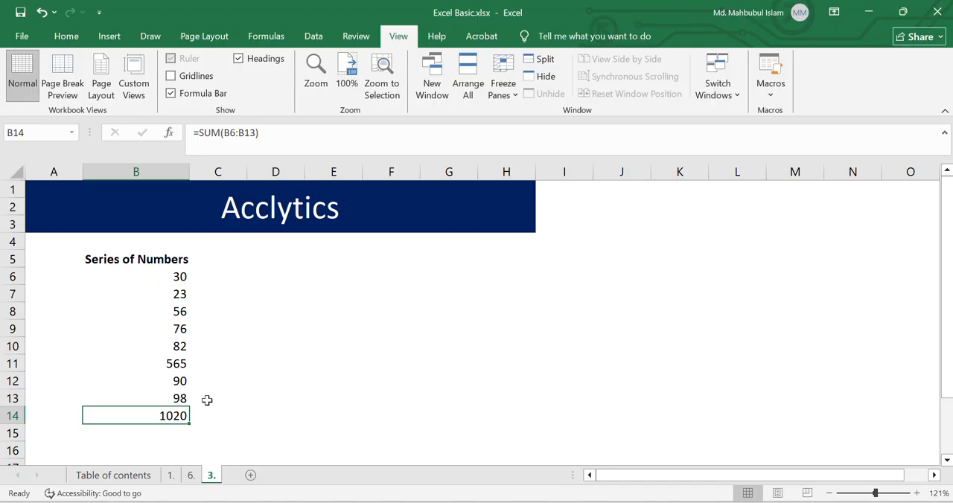
pyautogui.hotkey('ctrl', 'b')
pyautogui.click(221, 281)
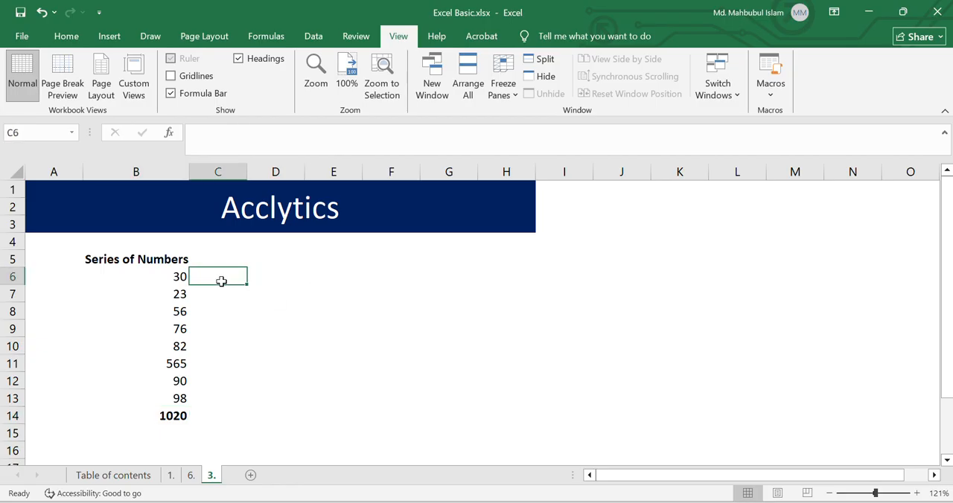
# Step: Replace the formula in B14 with the subtraction =B11-B10
pyautogui.click(179, 416)
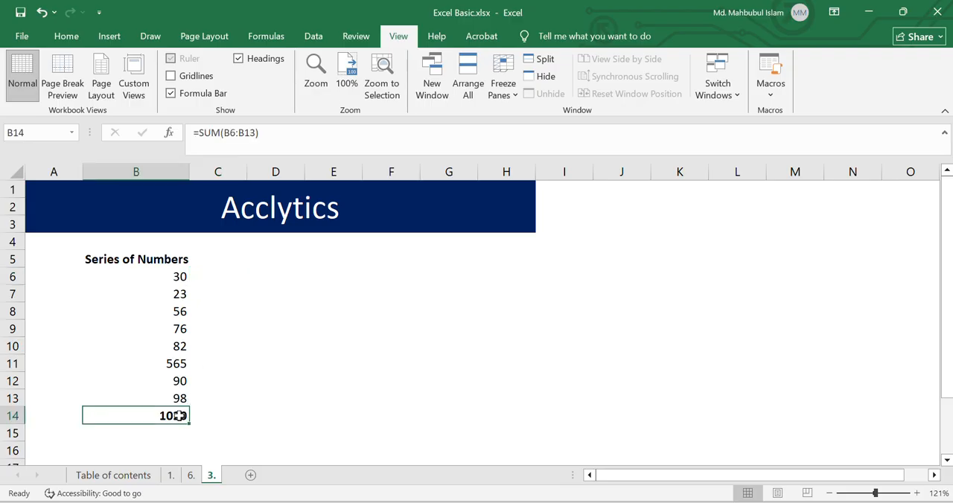
pyautogui.doubleClick(178, 416)
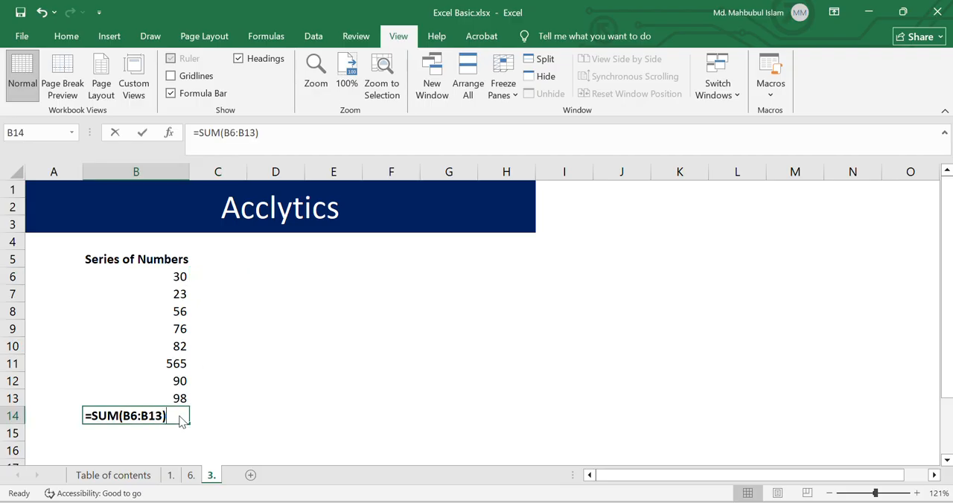
pyautogui.write('=')
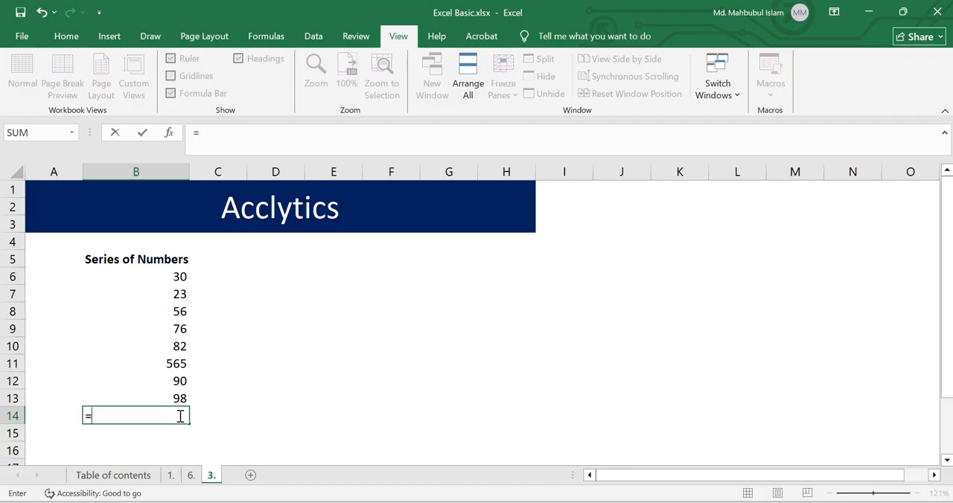
pyautogui.click(175, 363)
pyautogui.write('-')
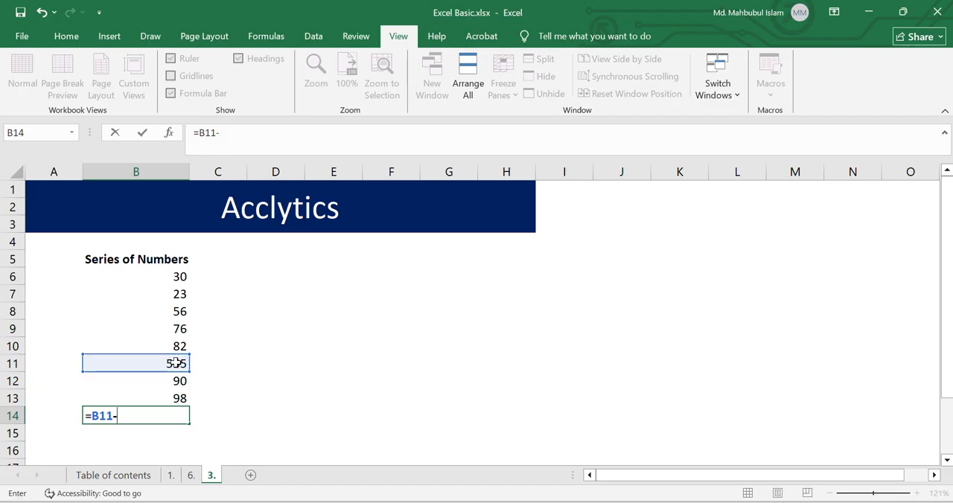
pyautogui.click(180, 346)
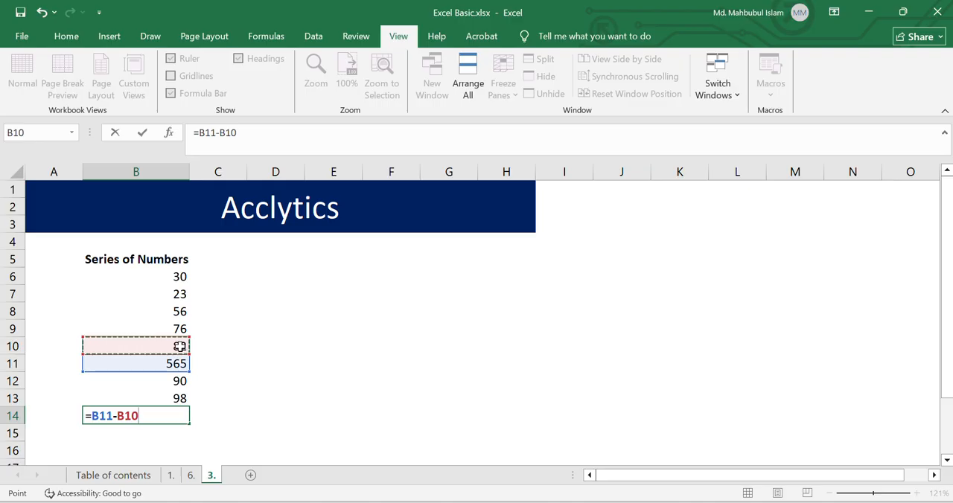
pyautogui.press('Return')
pyautogui.press('Up')
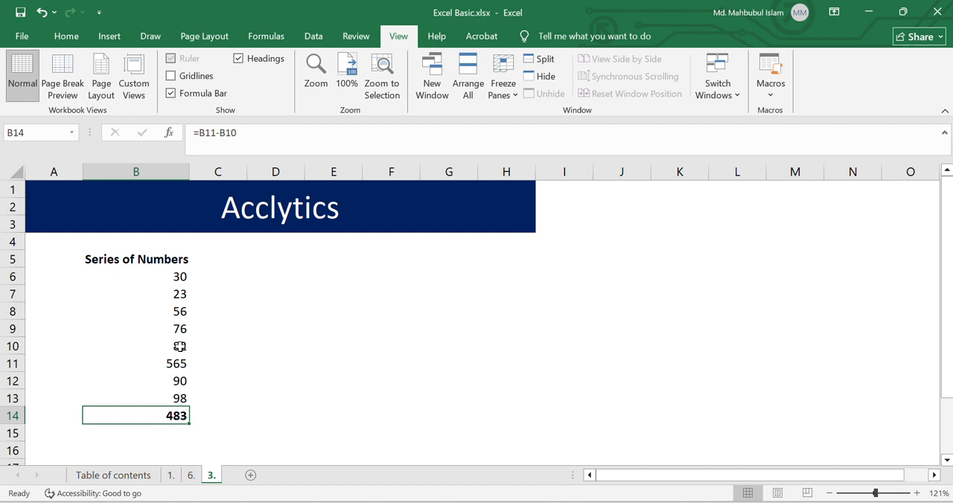
pyautogui.write('=')
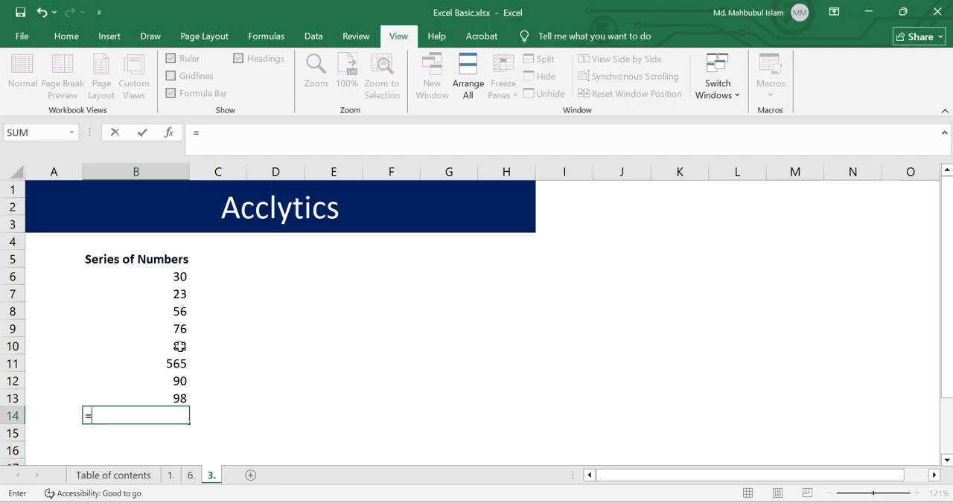
pyautogui.write('Sum')
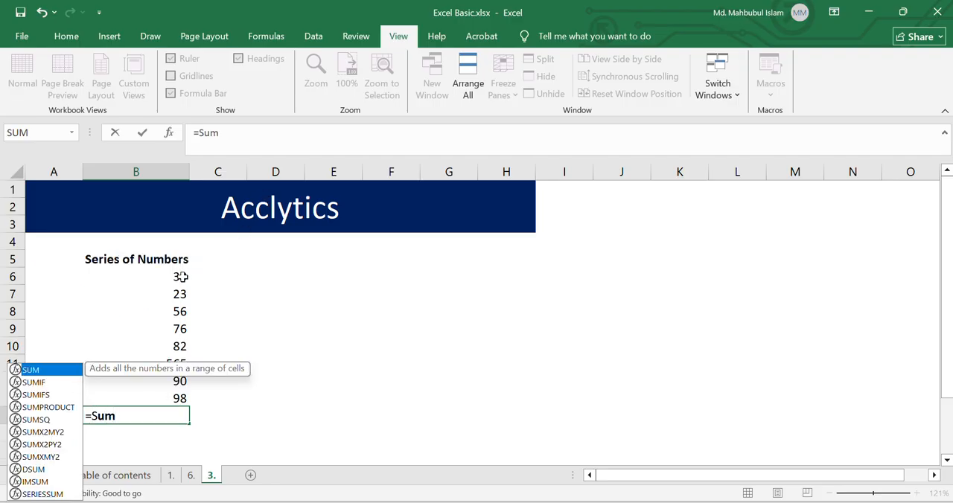
pyautogui.moveTo(180, 277); pyautogui.dragTo(182, 312)
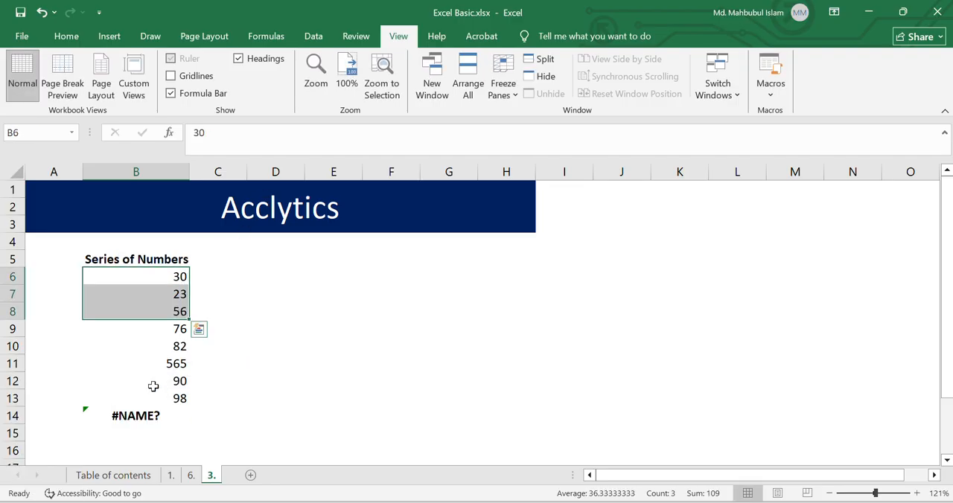
# Step: Enter the formula =SUM(B6:B8)-SUM(B9:B10) in B14 to subtract one group's sum from another's
pyautogui.click(145, 417)
pyautogui.write('=Sum')
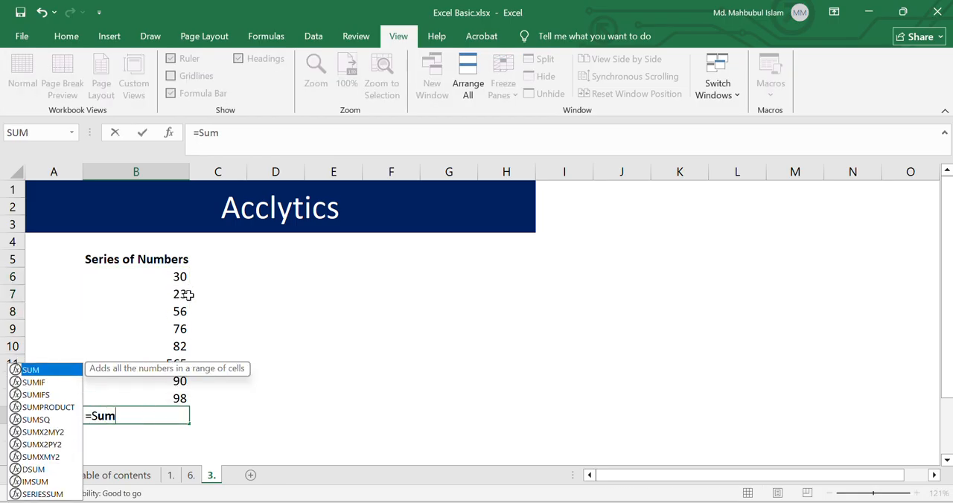
pyautogui.press('Tab')
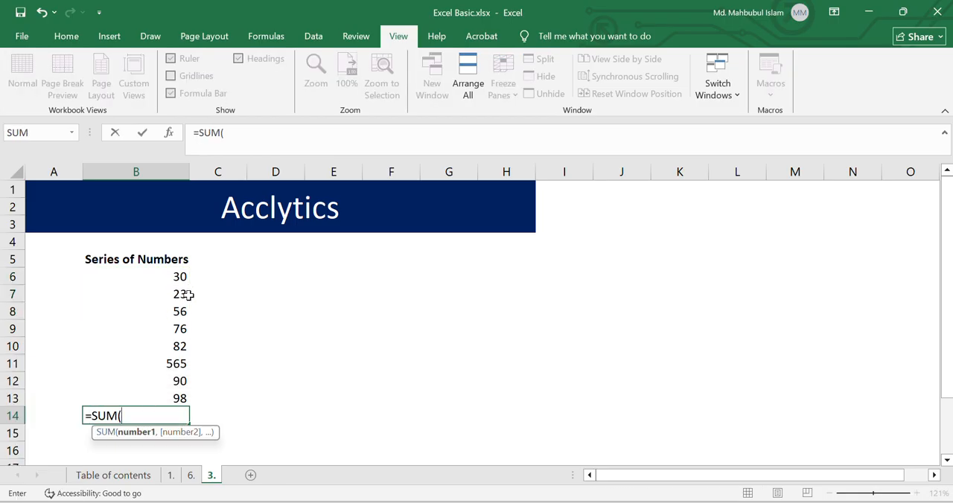
pyautogui.click(171, 277)
pyautogui.moveTo(171, 277); pyautogui.dragTo(177, 312)
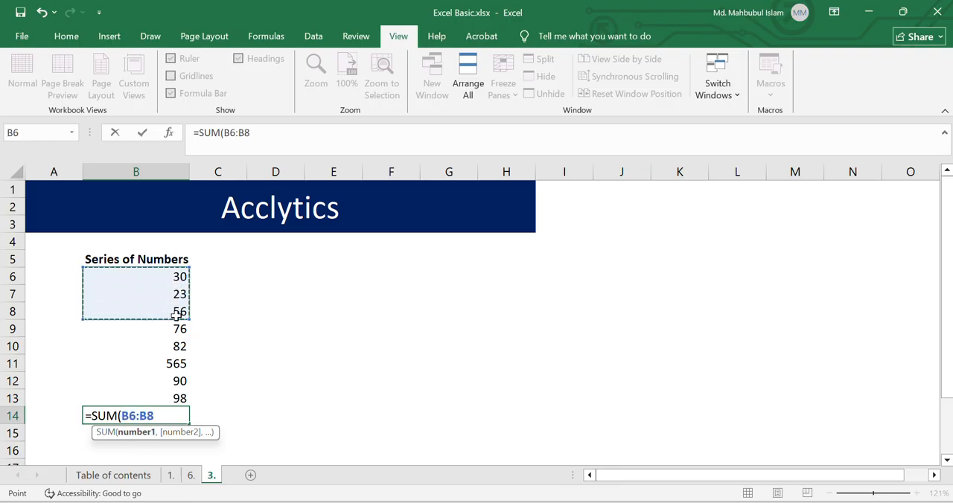
pyautogui.write(')')
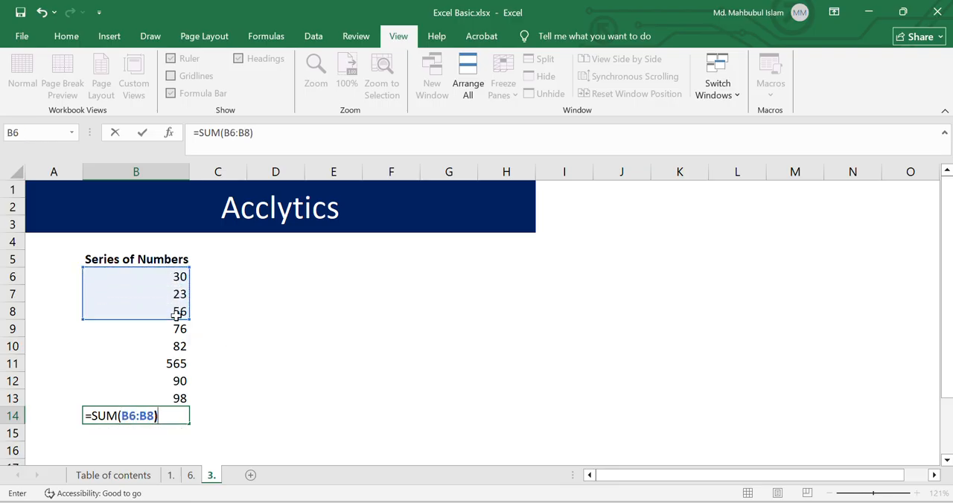
pyautogui.write('-Sum')
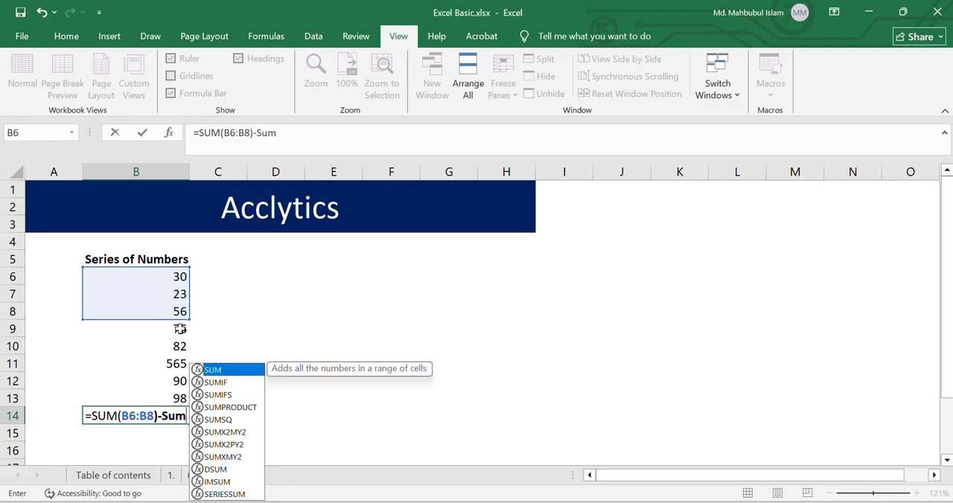
pyautogui.press('Tab')
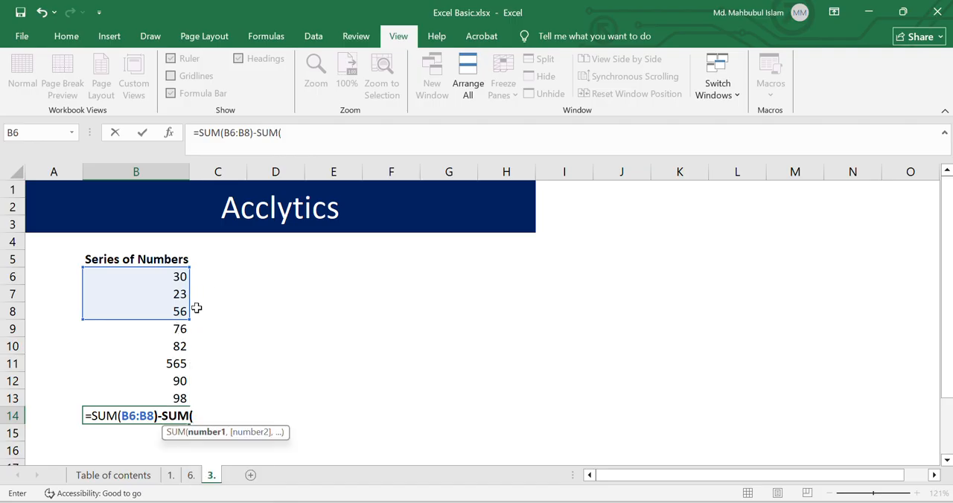
pyautogui.moveTo(180, 330); pyautogui.dragTo(182, 358)
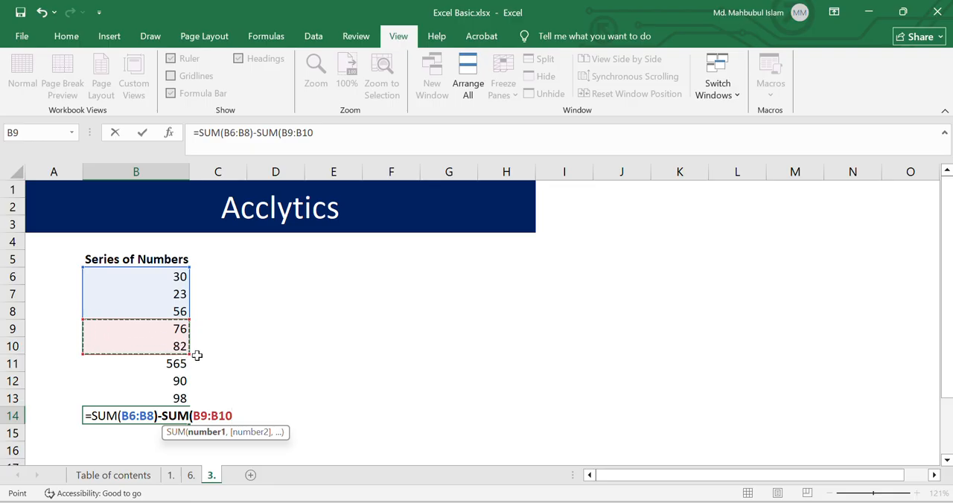
pyautogui.write(')')
pyautogui.press('Return')
pyautogui.press('Up')
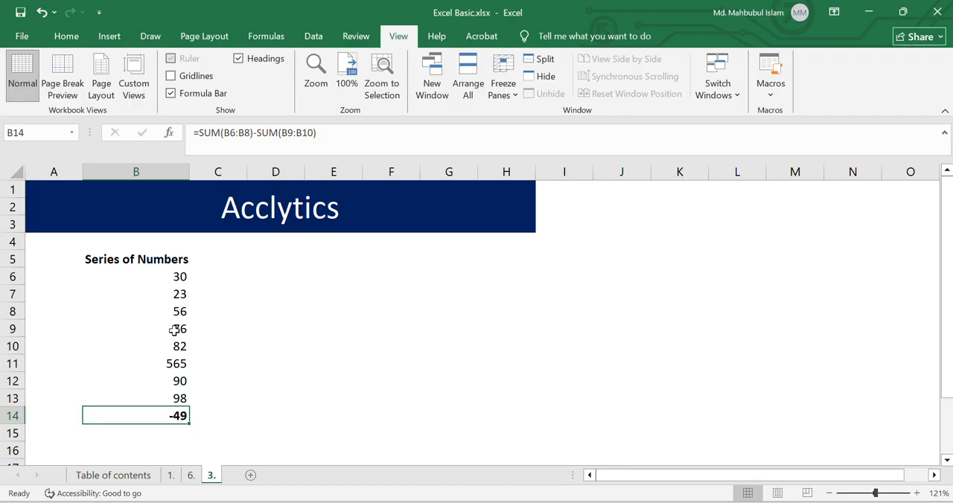
# Step: Replace the formula in B14 with the multiplication =B6*B7
pyautogui.press('Left')
pyautogui.press('Right')
pyautogui.press('F2')
pyautogui.write('=')
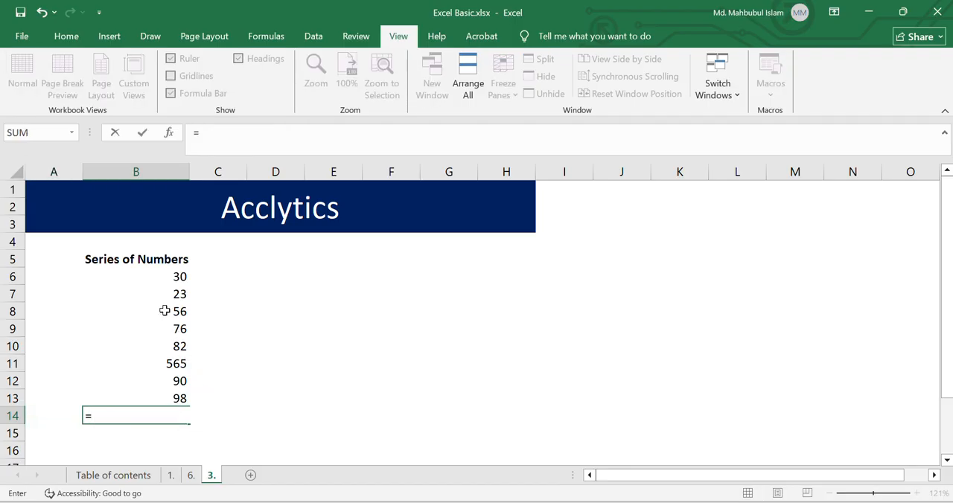
pyautogui.click(179, 278)
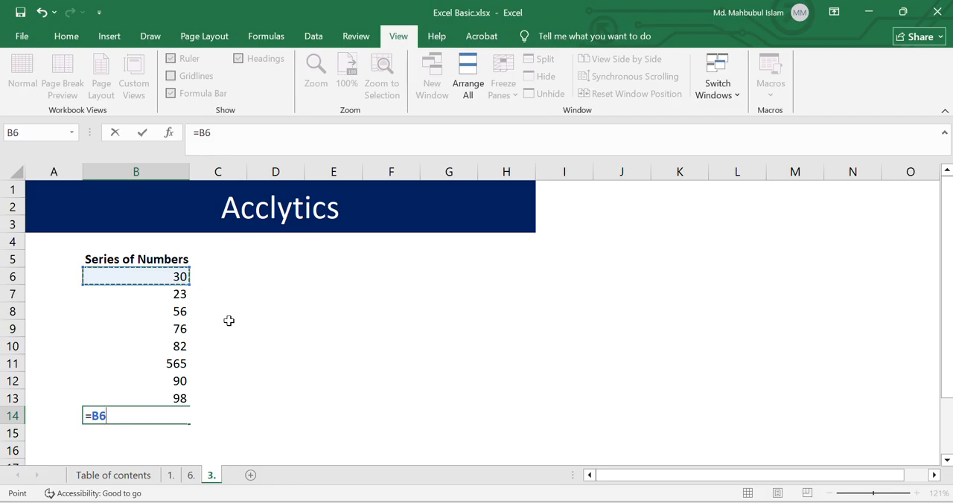
pyautogui.write('*')
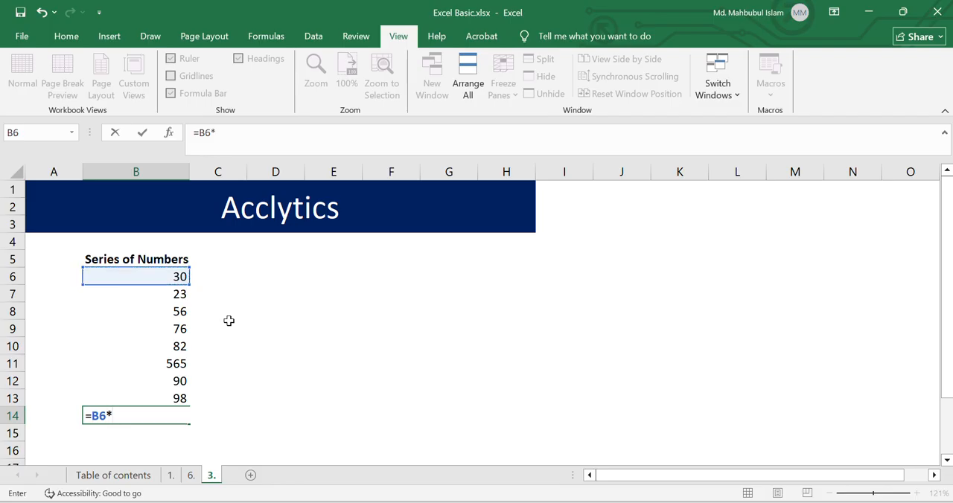
pyautogui.click(173, 294)
pyautogui.click(173, 295)
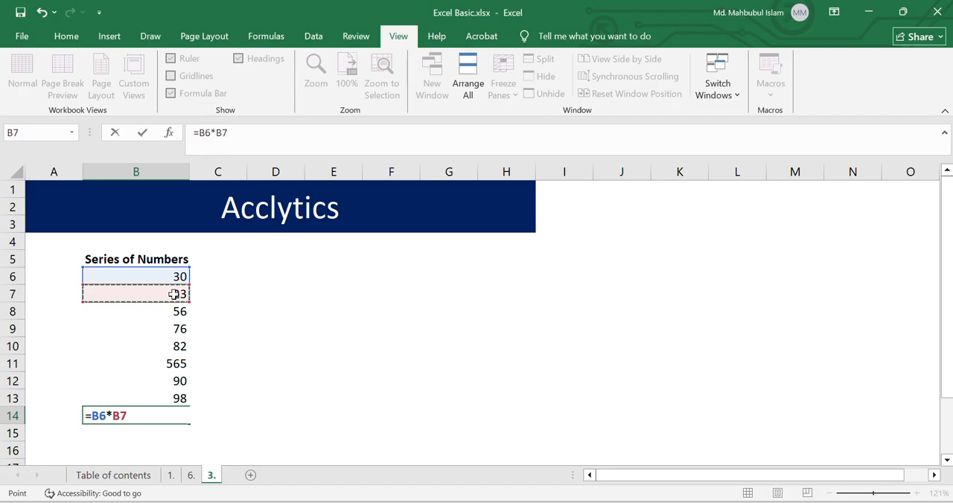
pyautogui.press('Return')
pyautogui.press('Up')
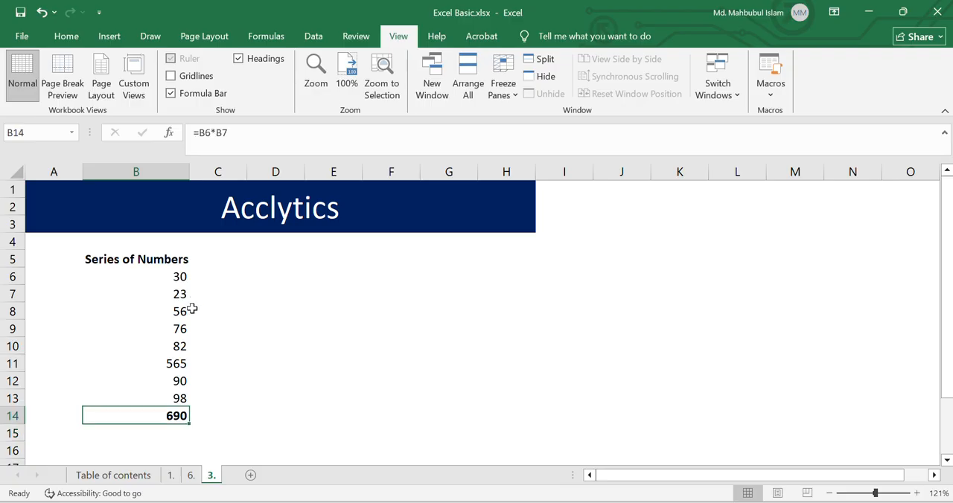
# Step: Replace the formula in B14 with the division =B11/B12
pyautogui.write('=')
pyautogui.click(179, 274)
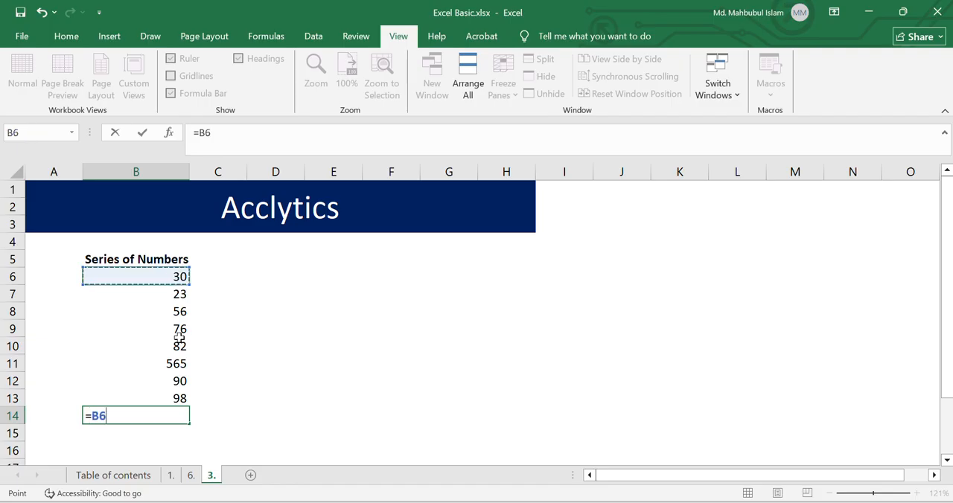
pyautogui.click(177, 364)
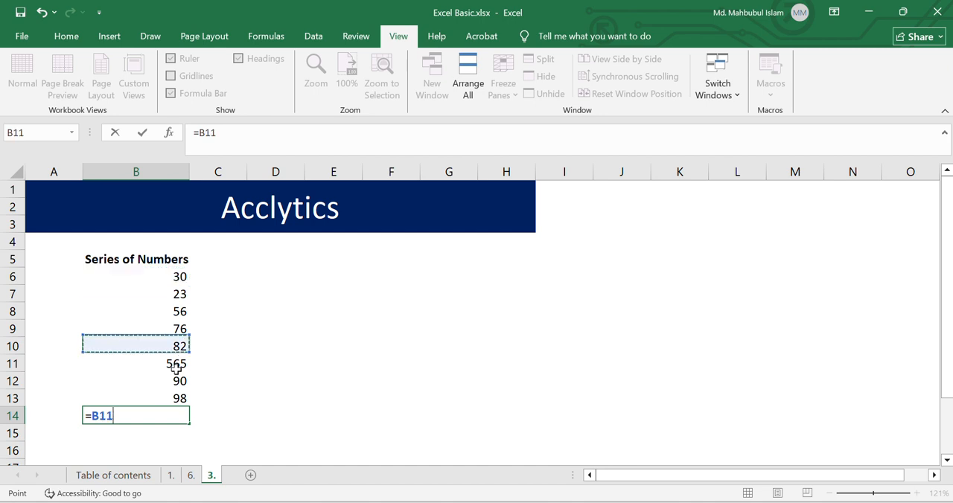
pyautogui.write('/')
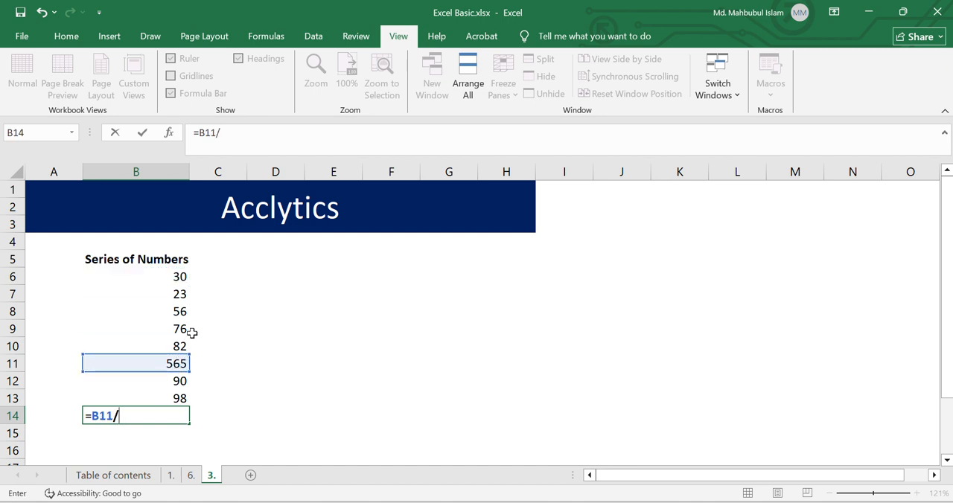
pyautogui.click(176, 376)
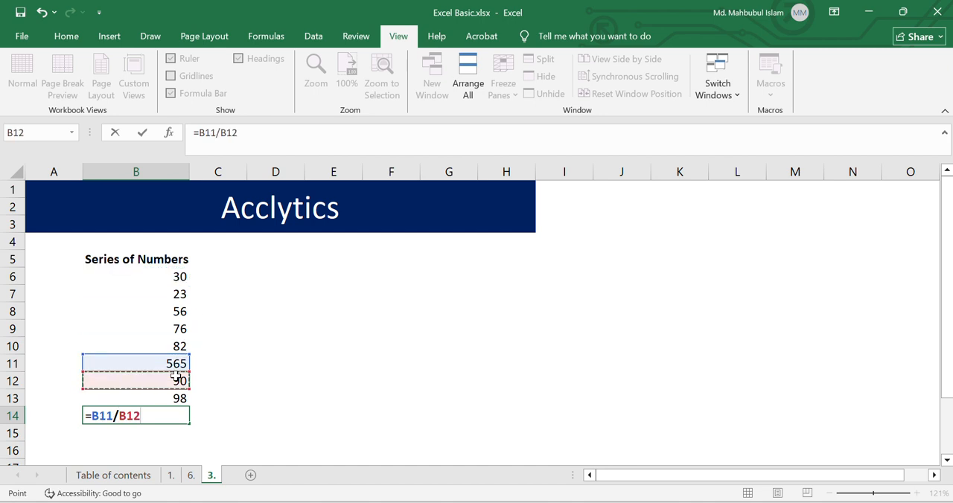
pyautogui.press('Return')
pyautogui.press('Up')
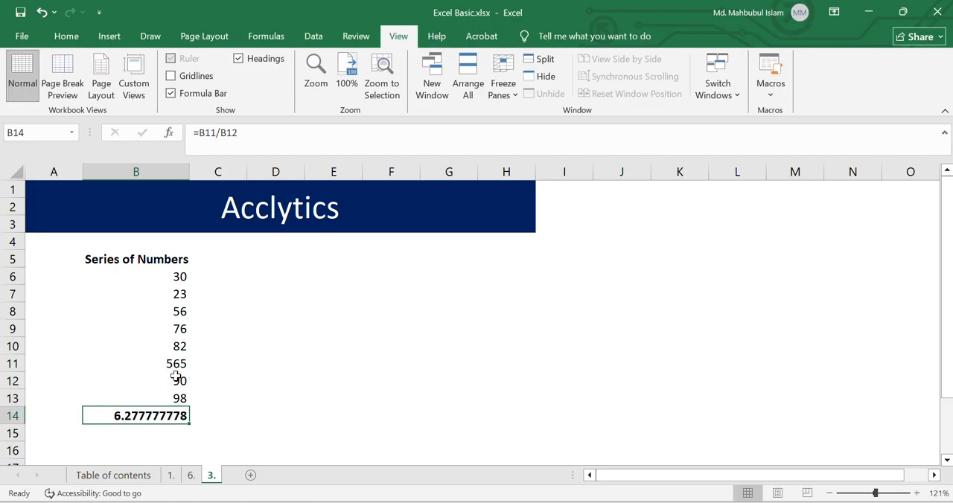
pyautogui.press('Down')
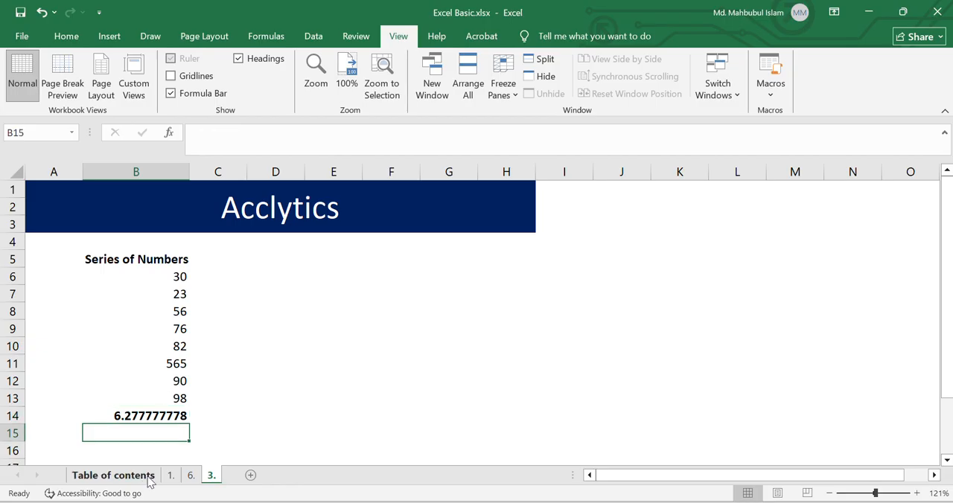
# Step: Replace the formula in B14 on sheet 3. with the average =AVERAGE(B6:B13)
pyautogui.click(139, 480)
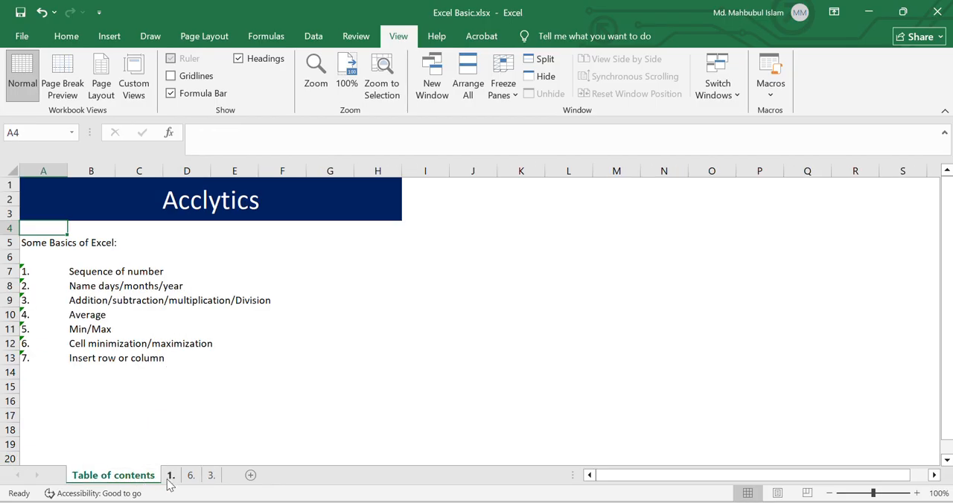
pyautogui.click(171, 480)
pyautogui.click(191, 480)
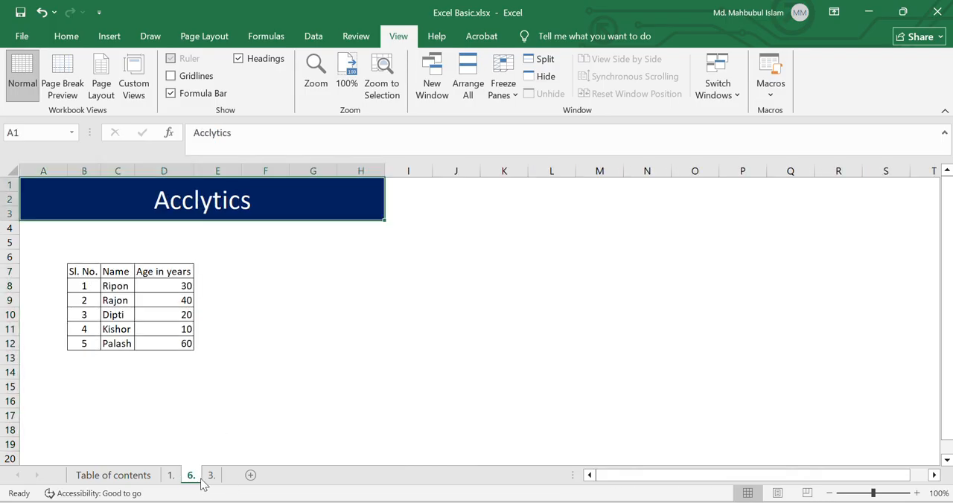
pyautogui.click(211, 481)
pyautogui.click(170, 415)
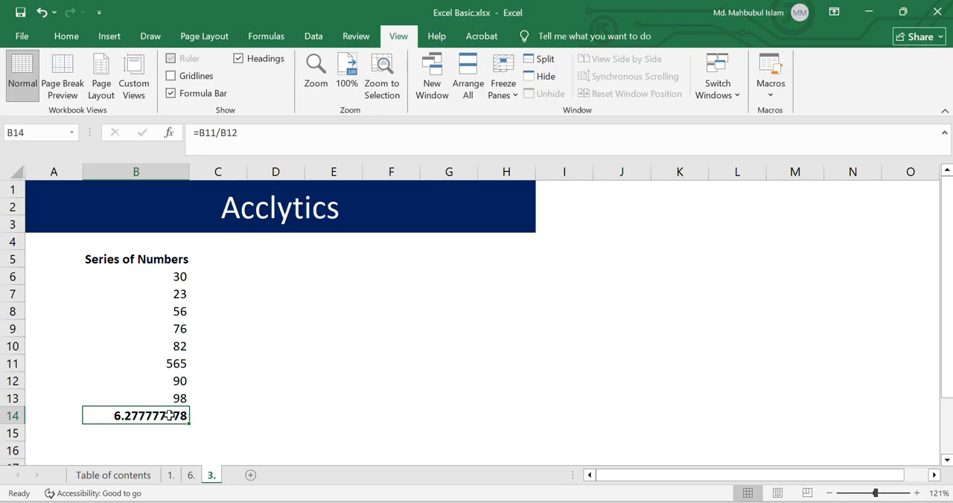
pyautogui.write('=')
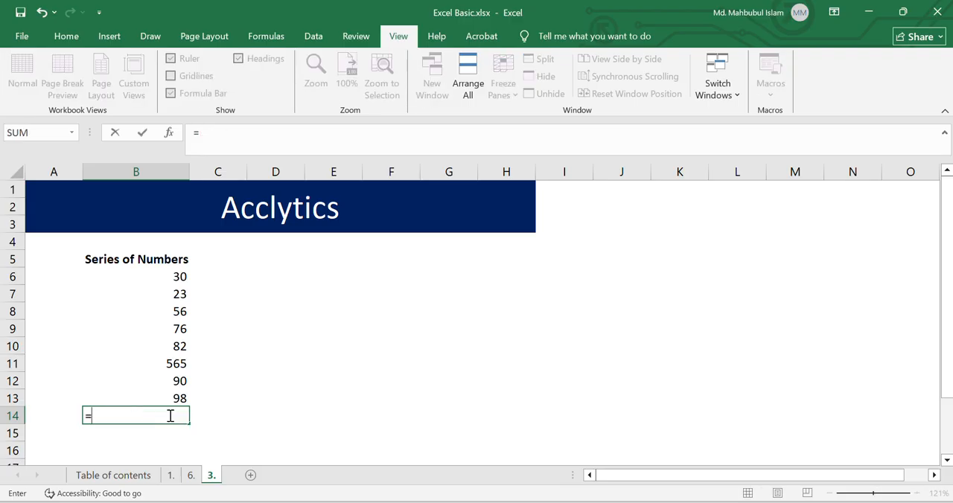
pyautogui.write('A')
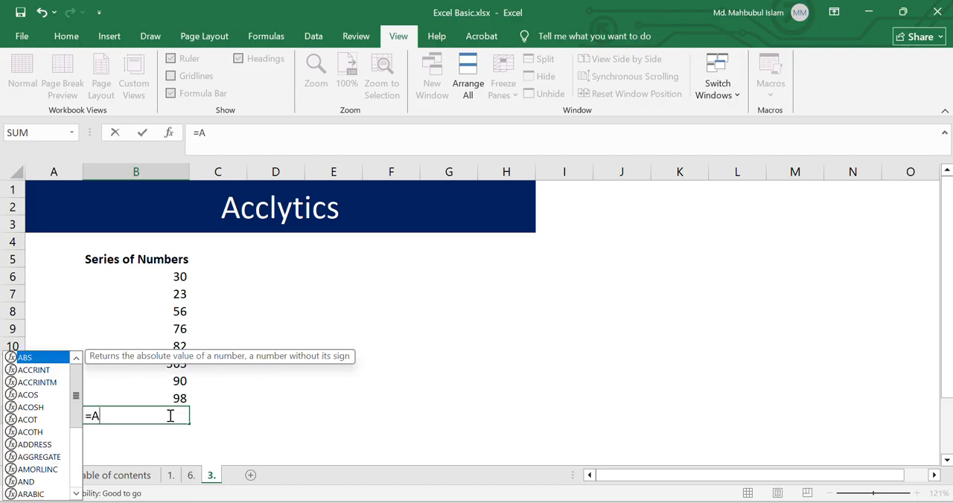
pyautogui.write('verage')
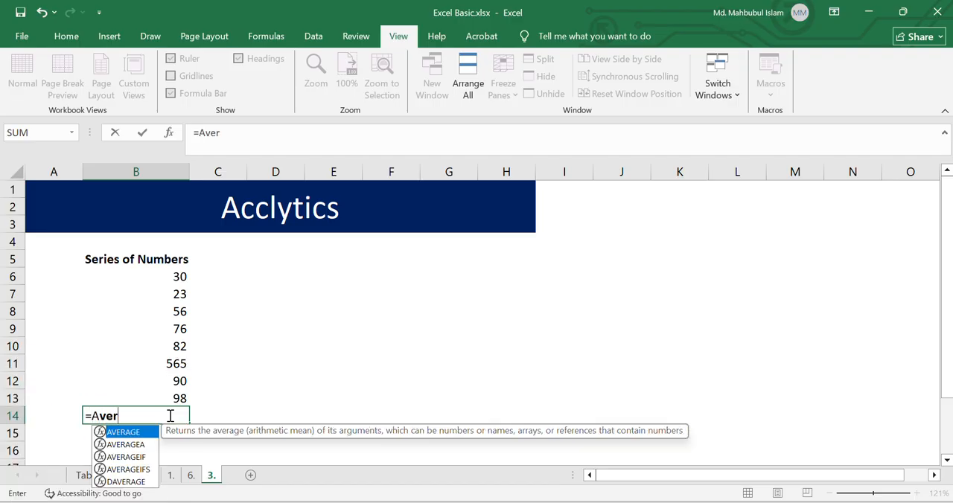
pyautogui.press('Tab')
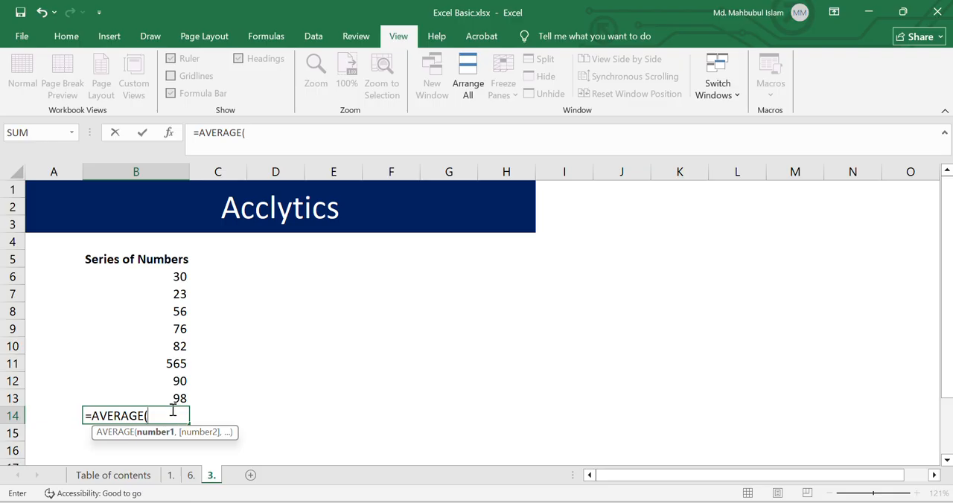
pyautogui.moveTo(181, 273); pyautogui.dragTo(182, 401)
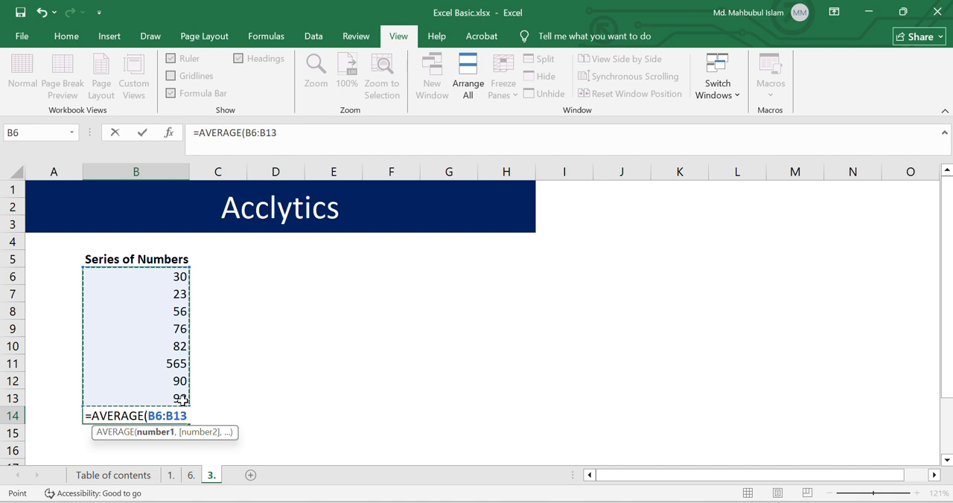
pyautogui.write(')')
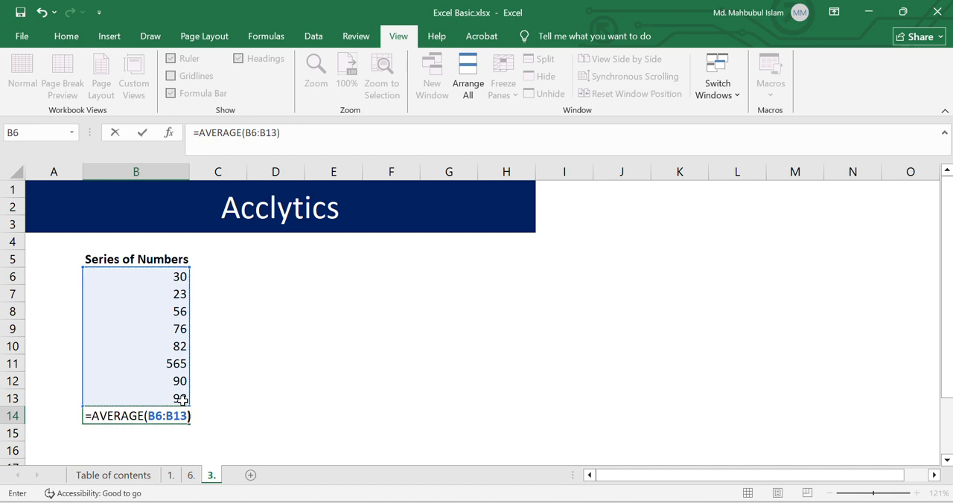
pyautogui.hotkey('ctrl', 'Return')
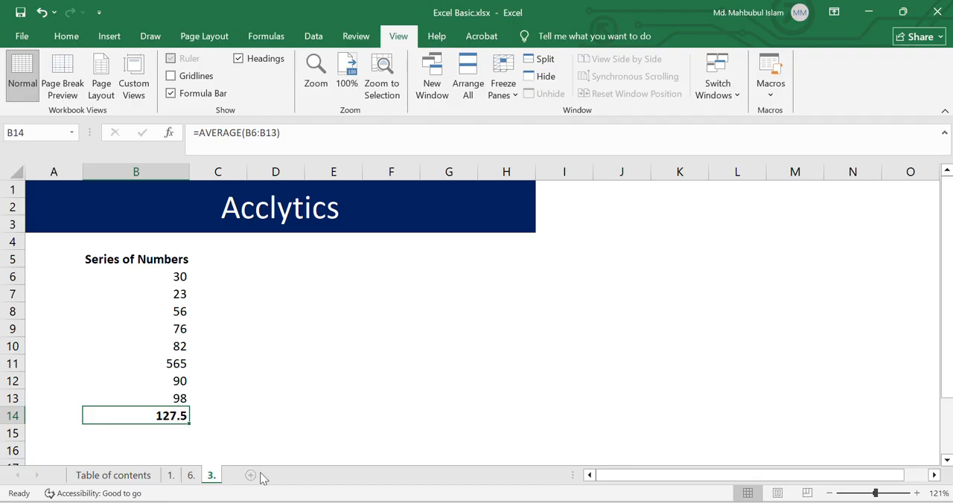
# Step: Enter the formula =MAX(B6:B13) in B15 to find the largest number in the series
pyautogui.press('Down')
pyautogui.press('Down')
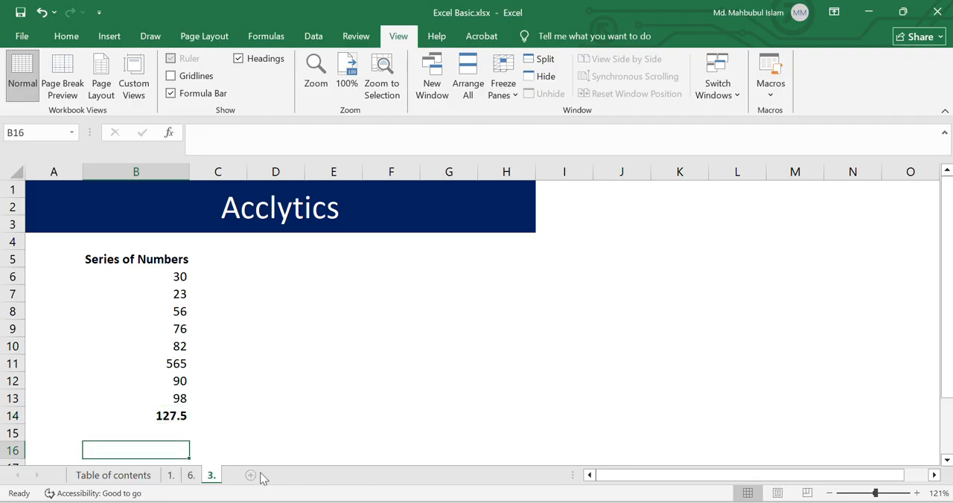
pyautogui.press('Up')
pyautogui.press('F2')
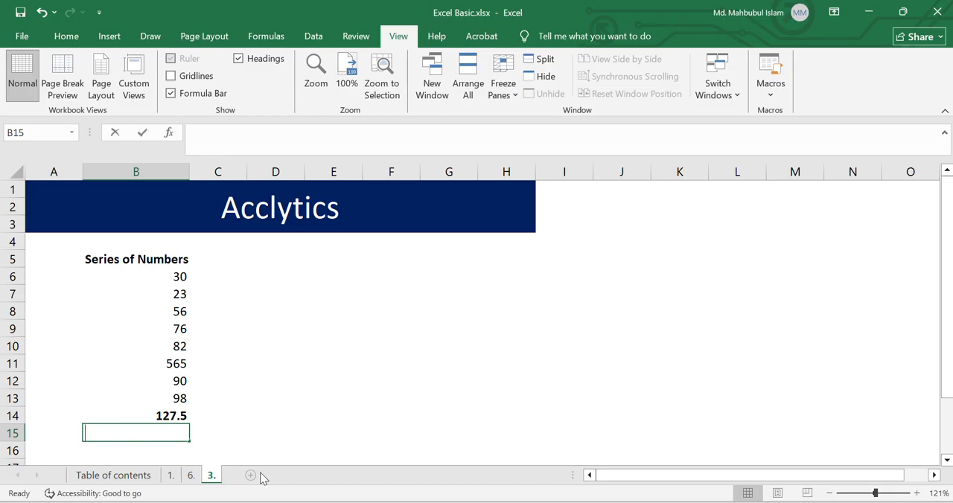
pyautogui.write('=')
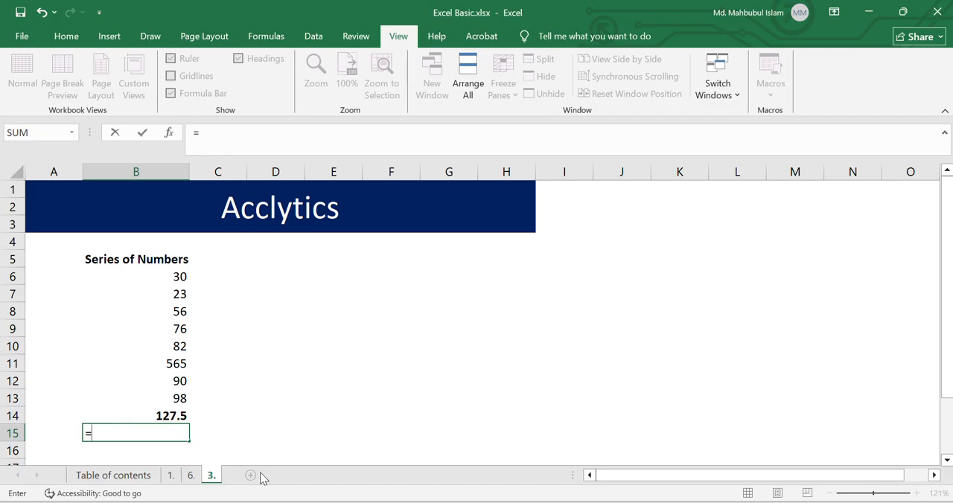
pyautogui.write('Max')
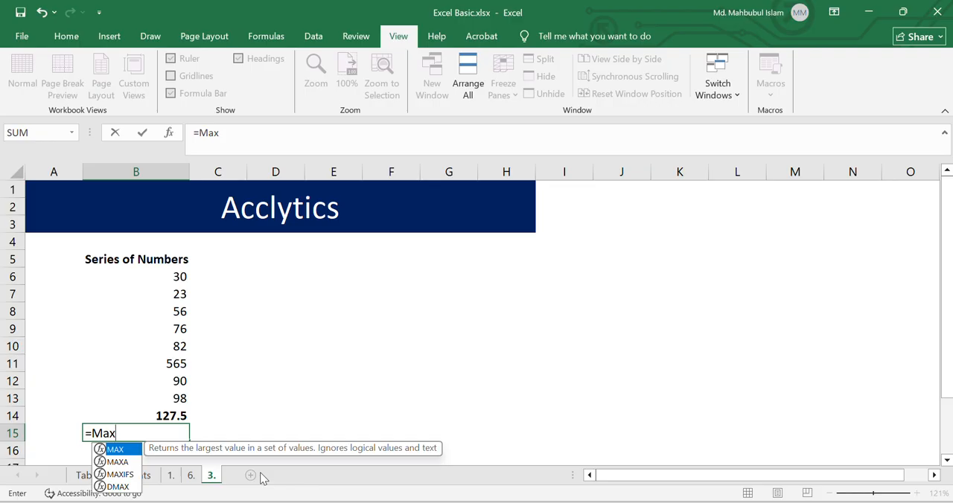
pyautogui.press('Tab')
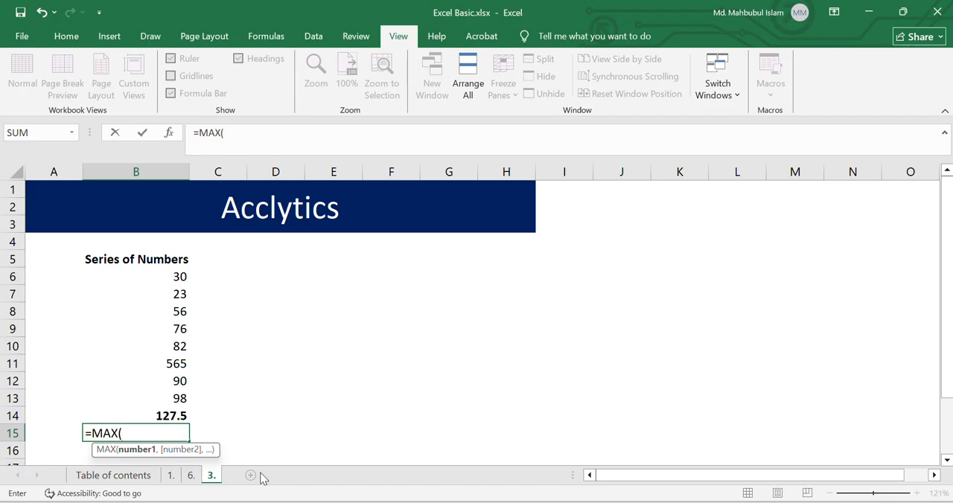
pyautogui.moveTo(181, 276); pyautogui.dragTo(180, 403)
pyautogui.write(')')
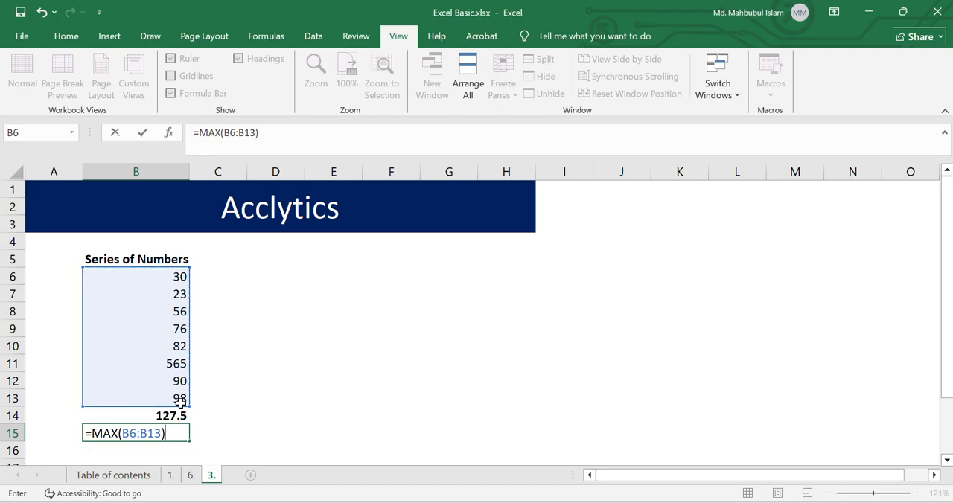
pyautogui.press('Return')
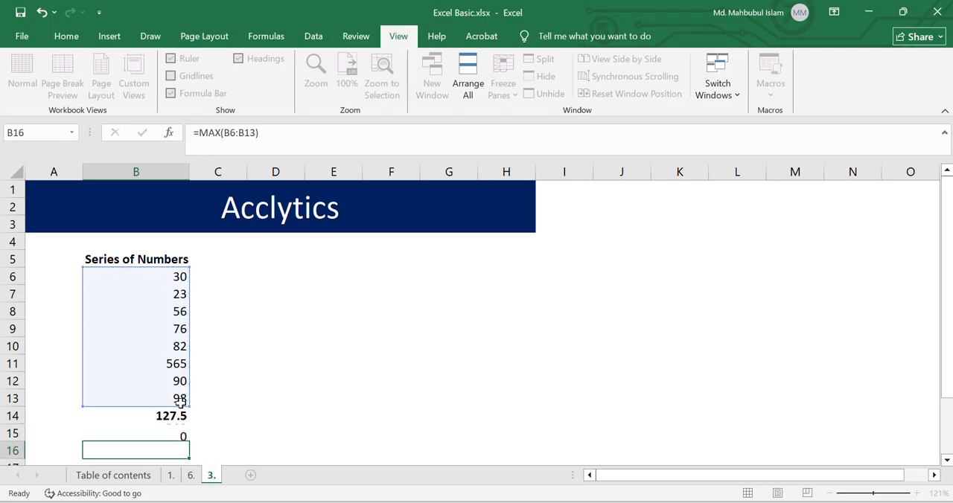
pyautogui.press('Up')
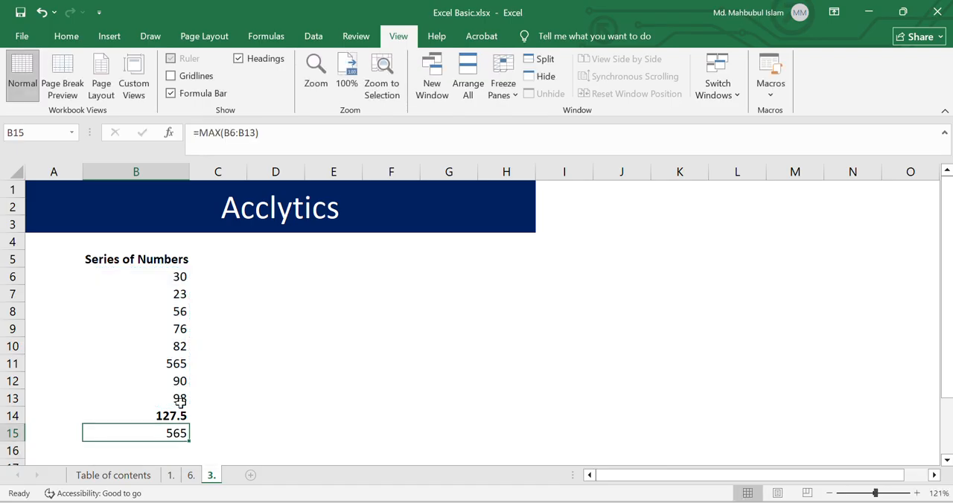
# Step: Enter the formula =MIN(B6:B13) in D12 to find the smallest number in the series
pyautogui.press('Down')
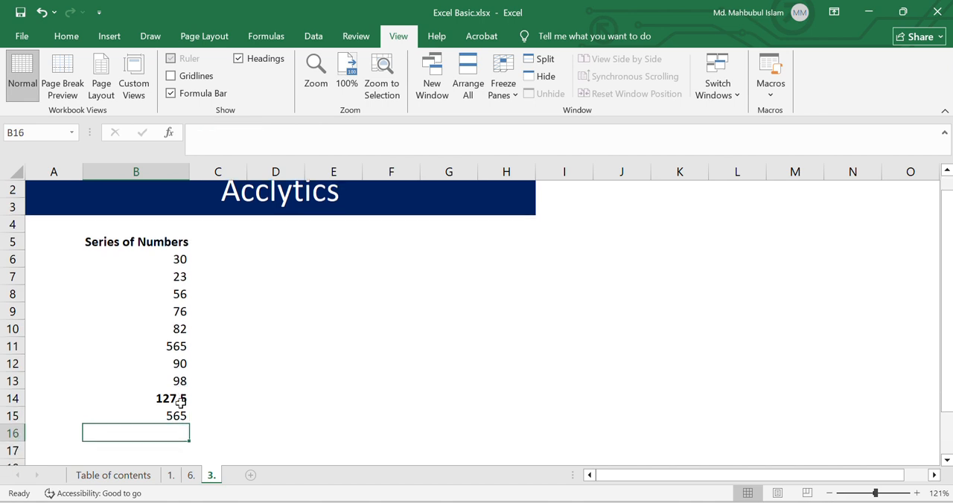
pyautogui.press('Right')
pyautogui.press('Up')
pyautogui.press('Up')
pyautogui.press('Up')
pyautogui.press('Up')
pyautogui.press('Right')
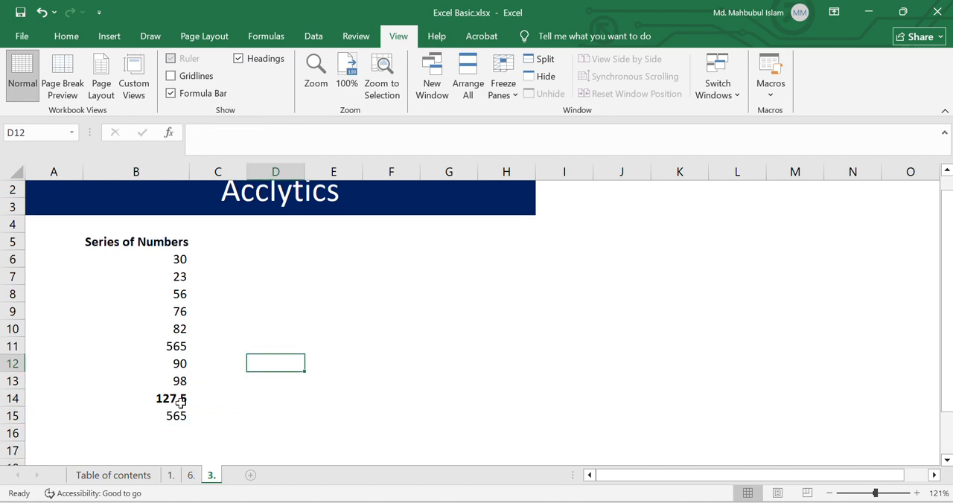
pyautogui.write('=Min')
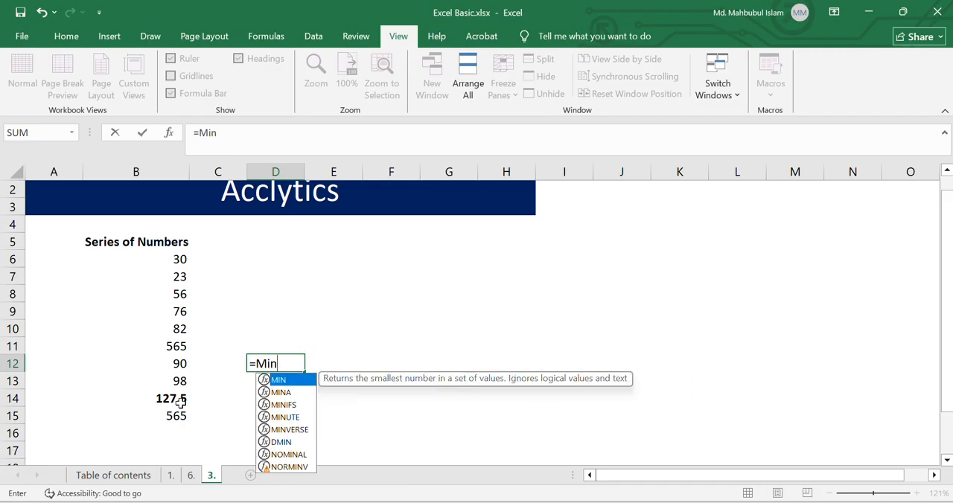
pyautogui.press('Tab')
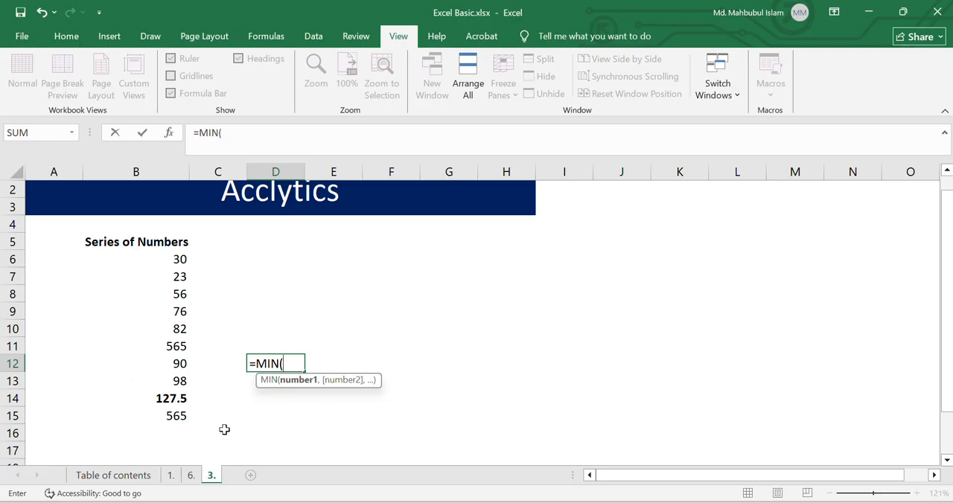
pyautogui.click(174, 259)
pyautogui.moveTo(173, 259); pyautogui.dragTo(174, 393)
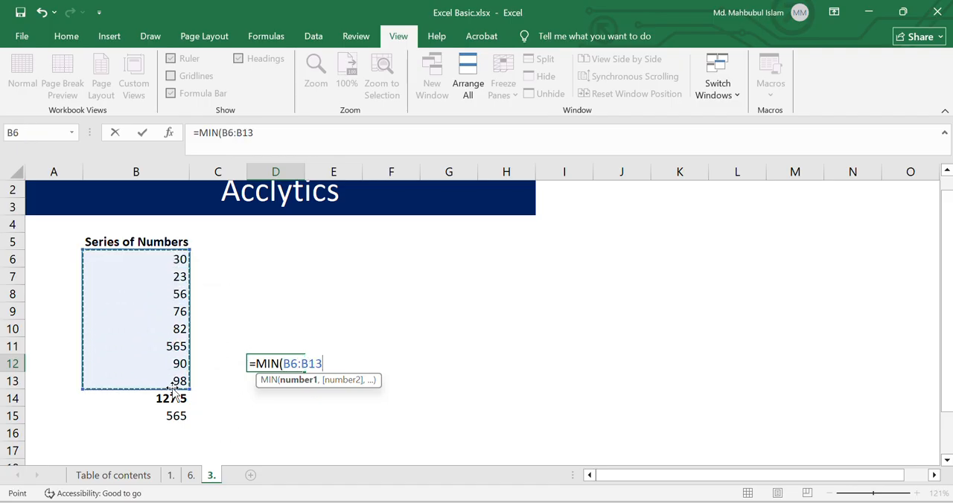
pyautogui.write(')')
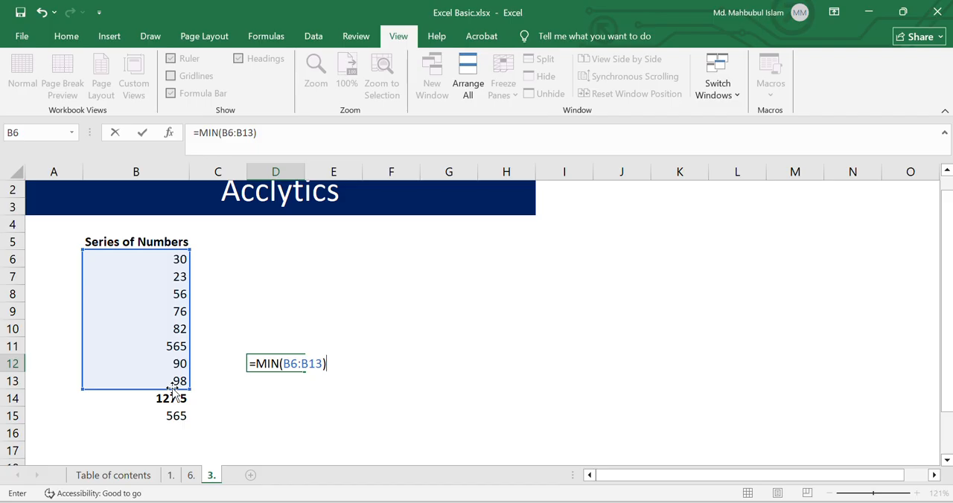
pyautogui.press('Return')
pyautogui.press('Up')
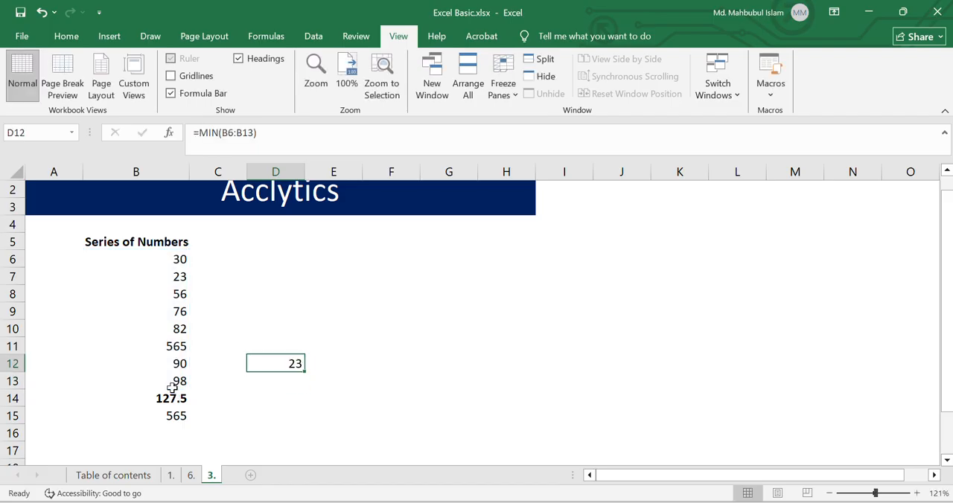
# Step: Review the topics on the Table of contents sheet and stretch row 10 on sheet 6. to a height of about 45.5
pyautogui.click(171, 476)
pyautogui.click(119, 477)
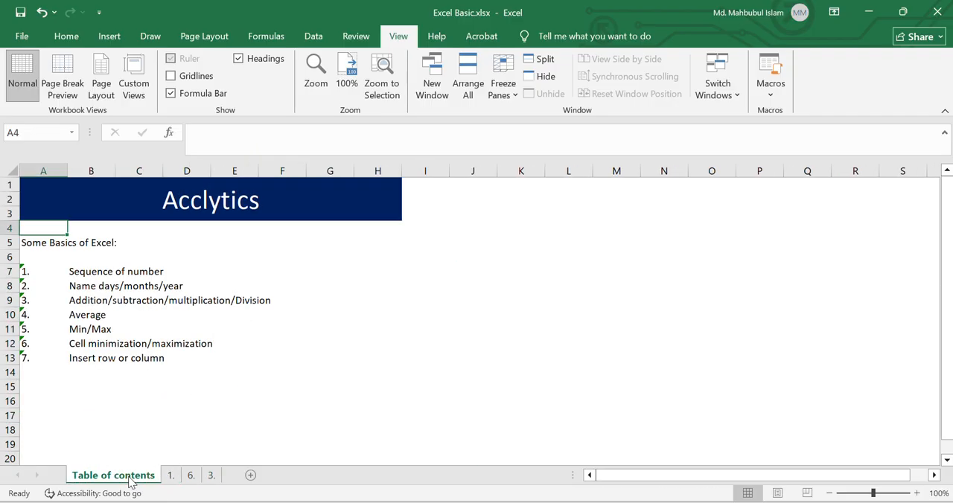
pyautogui.click(211, 477)
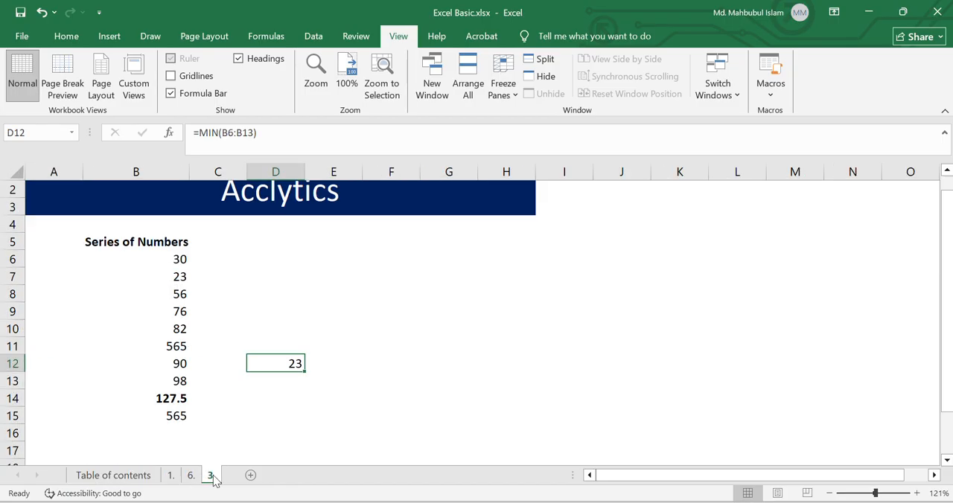
pyautogui.click(190, 477)
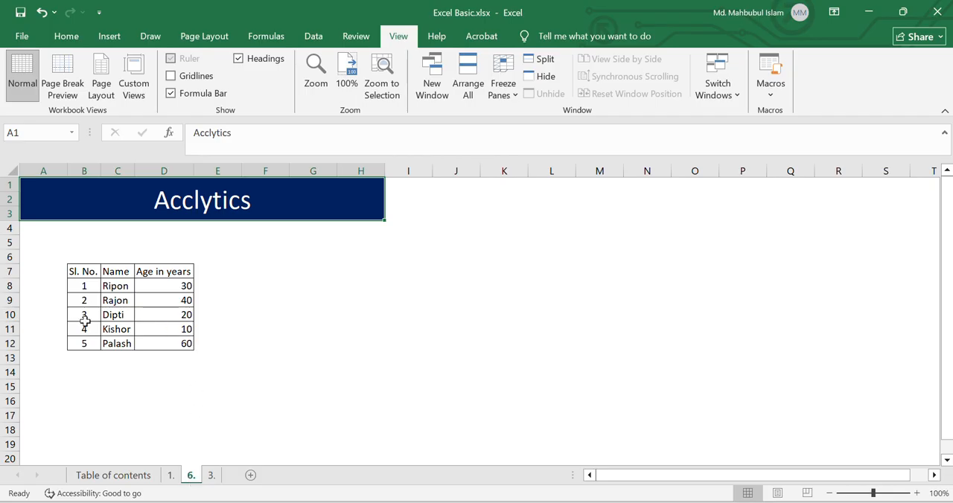
pyautogui.click(105, 480)
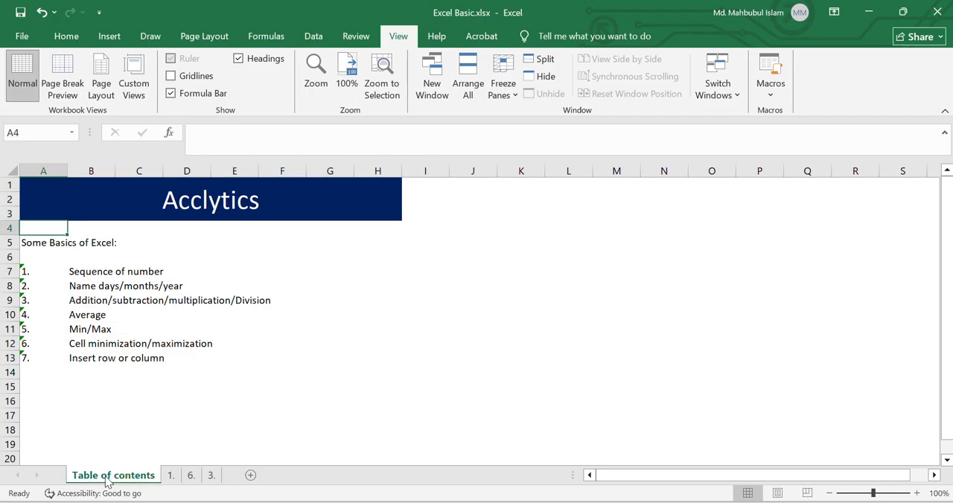
pyautogui.click(191, 479)
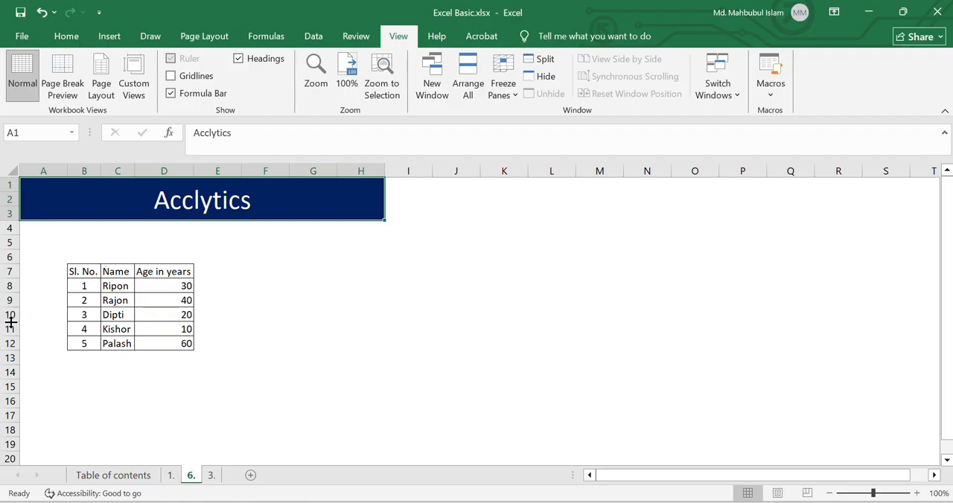
pyautogui.moveTo(10, 322); pyautogui.dragTo(10, 347)
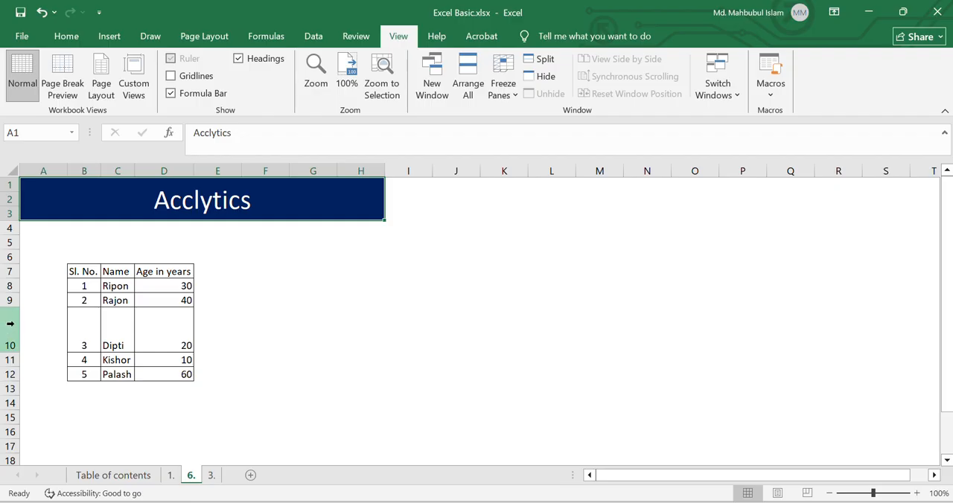
# Step: Set the height of row 10 to exactly 25 and select cell C10
pyautogui.click(10, 323)
pyautogui.rightClick(12, 323)
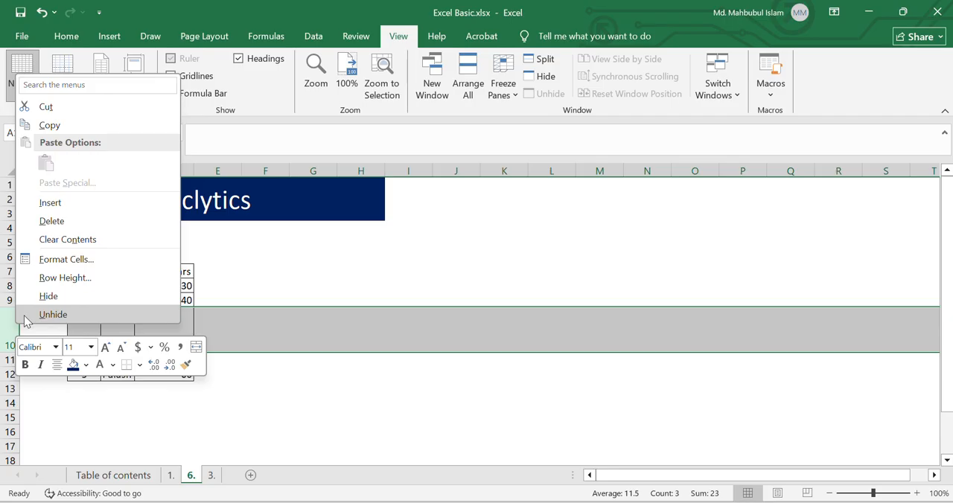
pyautogui.click(99, 280)
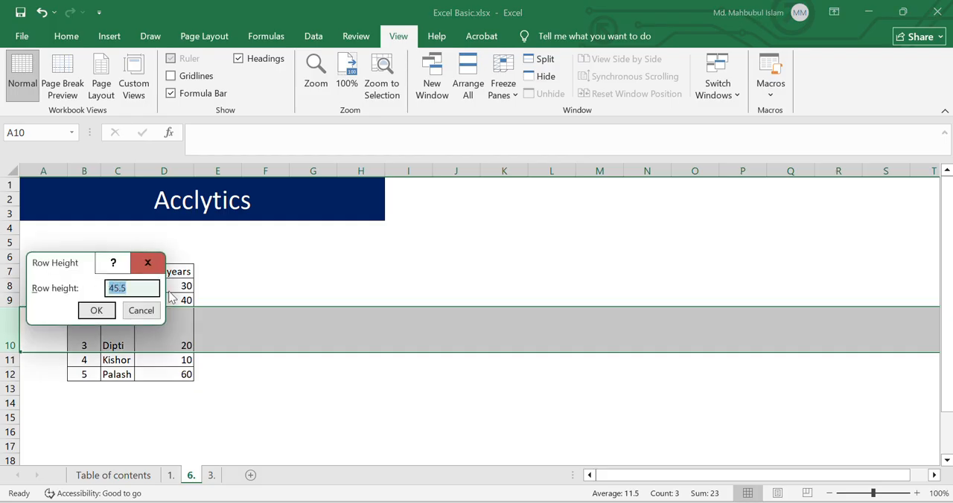
pyautogui.write('25')
pyautogui.press('Return')
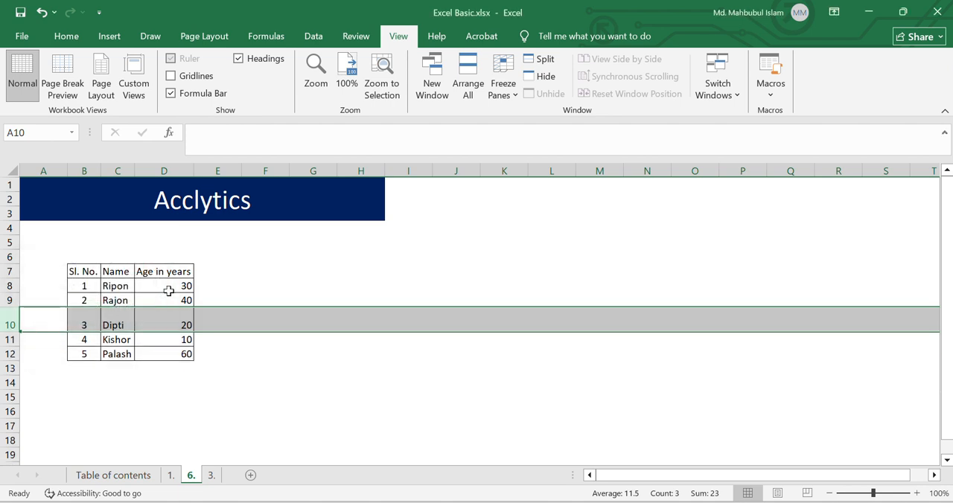
pyautogui.click(132, 327)
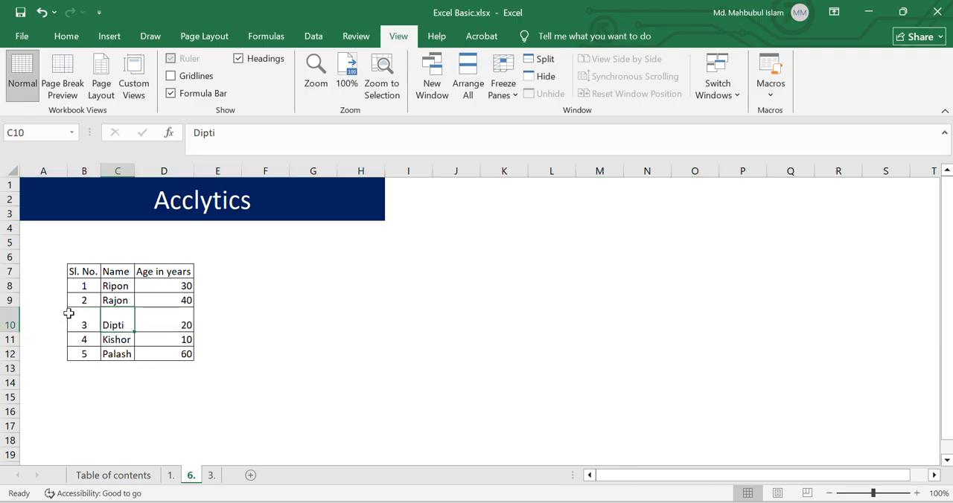
# Step: Set the width of column C on sheet 6. to exactly 10
pyautogui.click(118, 170)
pyautogui.rightClick(115, 182)
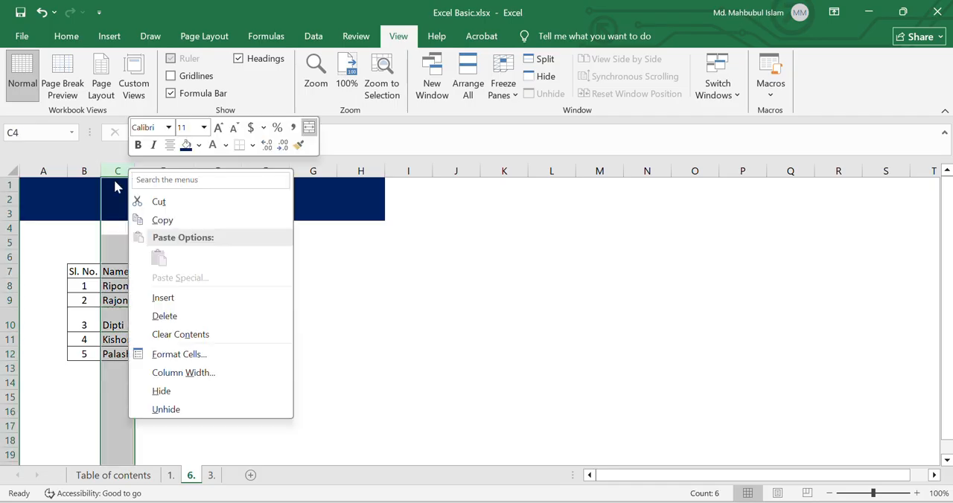
pyautogui.click(186, 374)
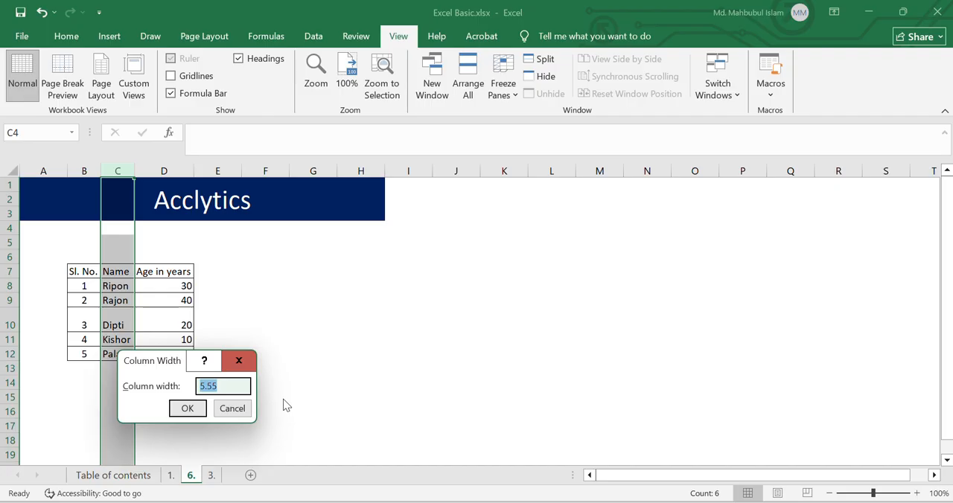
pyautogui.write('10')
pyautogui.click(191, 408)
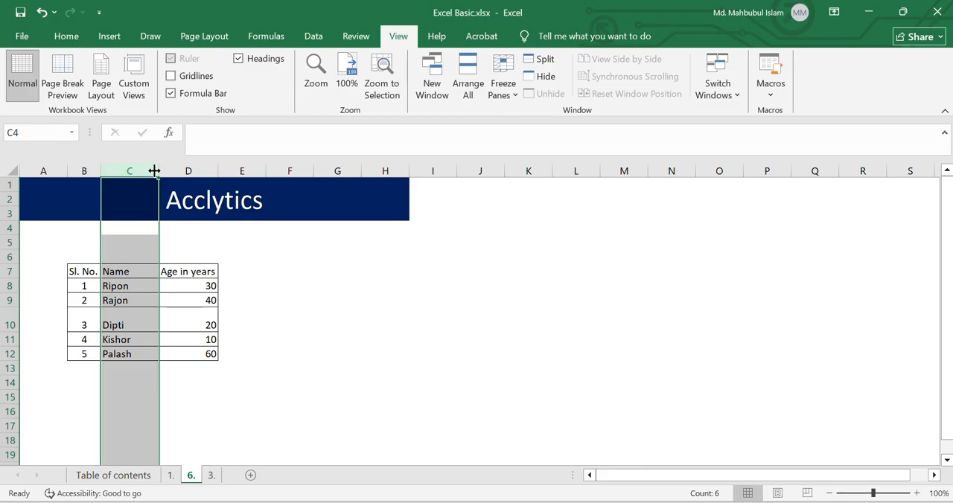
# Step: Narrow column C freehand until it closely fits the Name entries and select cell D10
pyautogui.moveTo(154, 171); pyautogui.dragTo(137, 173)
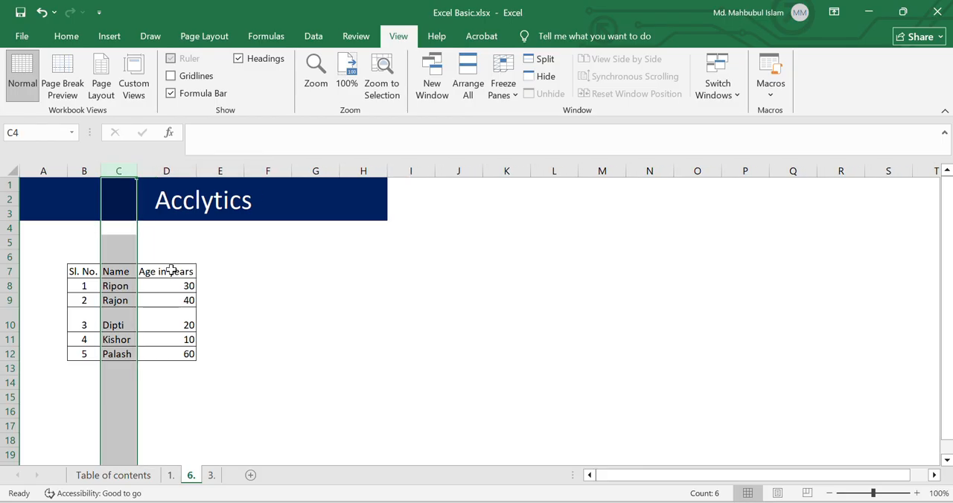
pyautogui.click(171, 321)
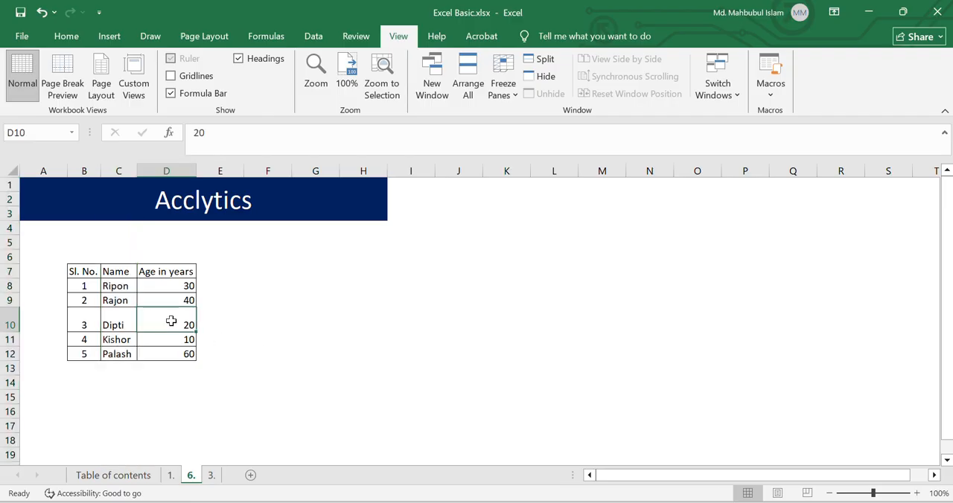
# Step: Look through the Table of contents, 1. and 3. sheets and return to sheet 6
pyautogui.click(129, 475)
pyautogui.click(170, 476)
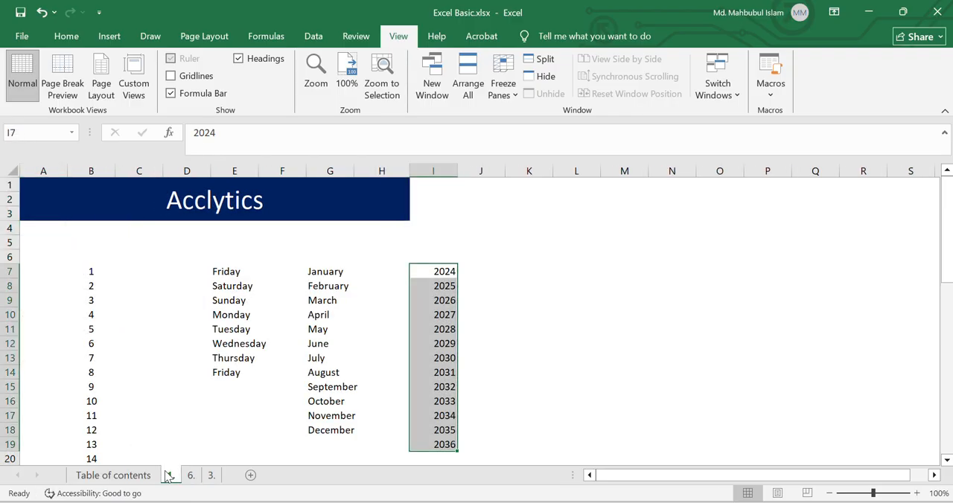
pyautogui.click(209, 476)
pyautogui.click(192, 476)
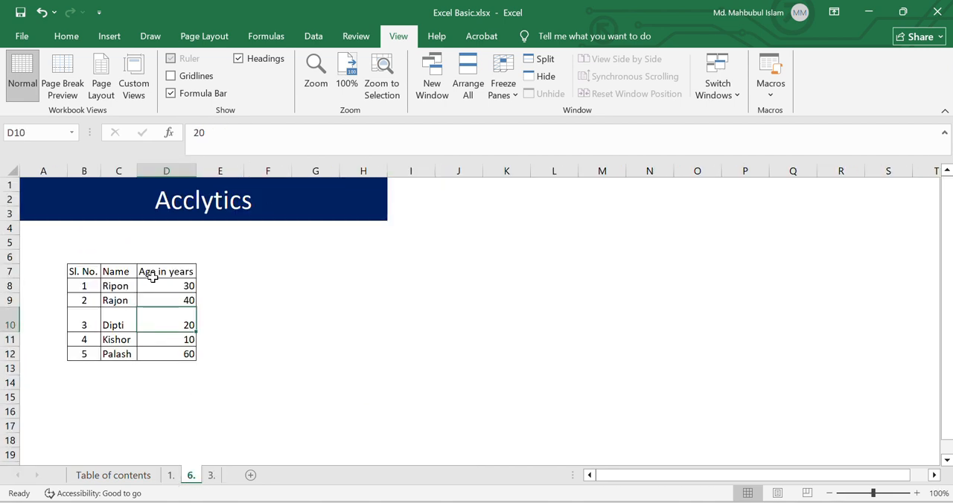
# Step: Insert two blank columns at column C, between the Sl. No. and Name columns
pyautogui.click(119, 171)
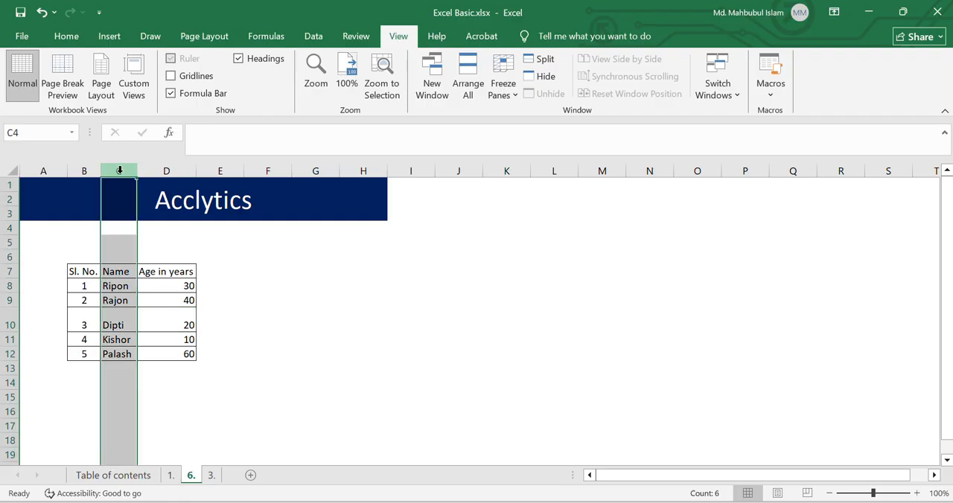
pyautogui.click(6, 320)
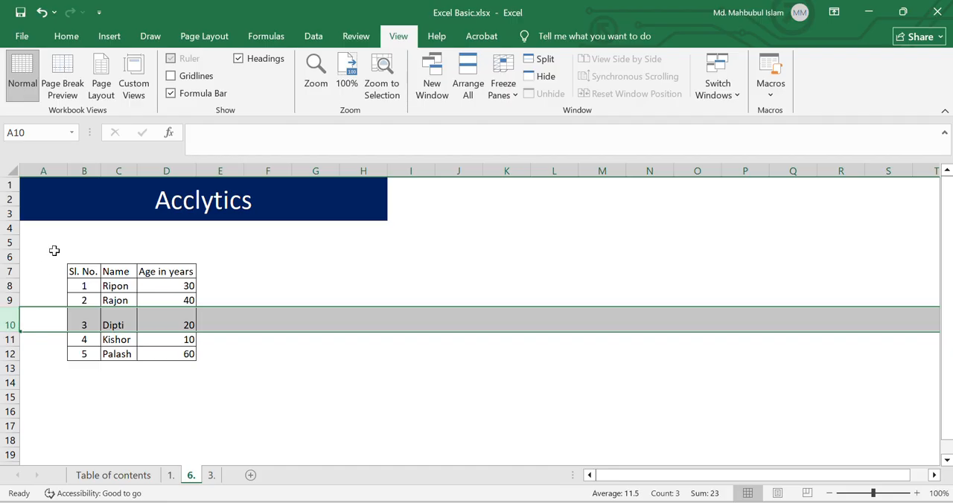
pyautogui.click(123, 170)
pyautogui.rightClick(129, 171)
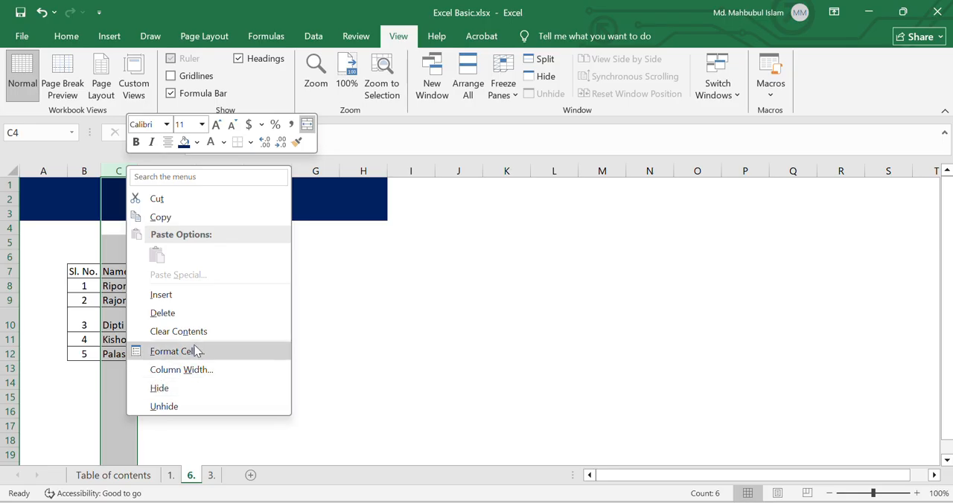
pyautogui.click(183, 293)
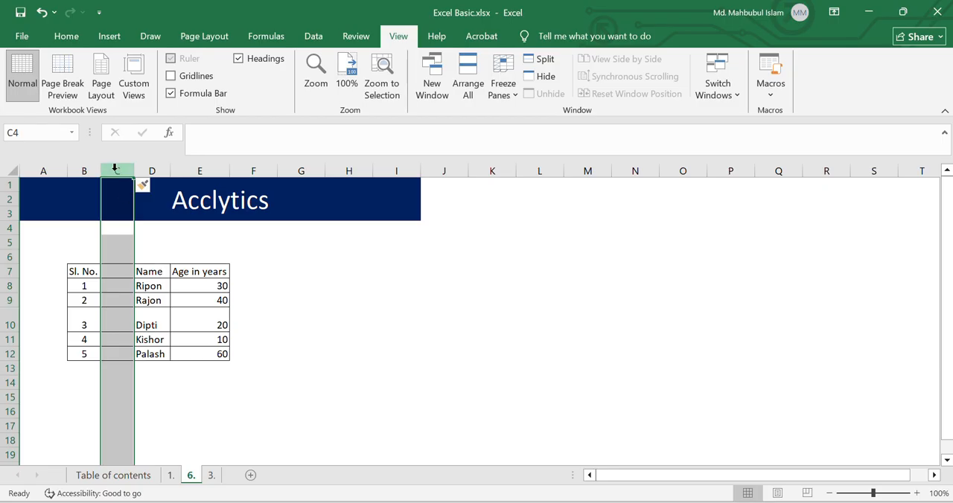
pyautogui.hotkey('ctrl', 'shift', '+')
pyautogui.press('Left')
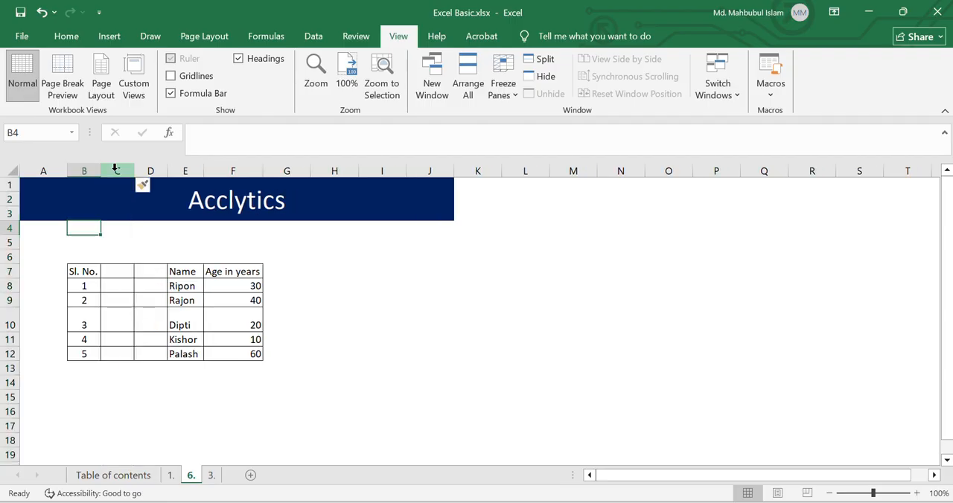
# Step: Insert two blank rows at row 10, above the entry with Sl. No. 3, and select cell J12
pyautogui.click(10, 326)
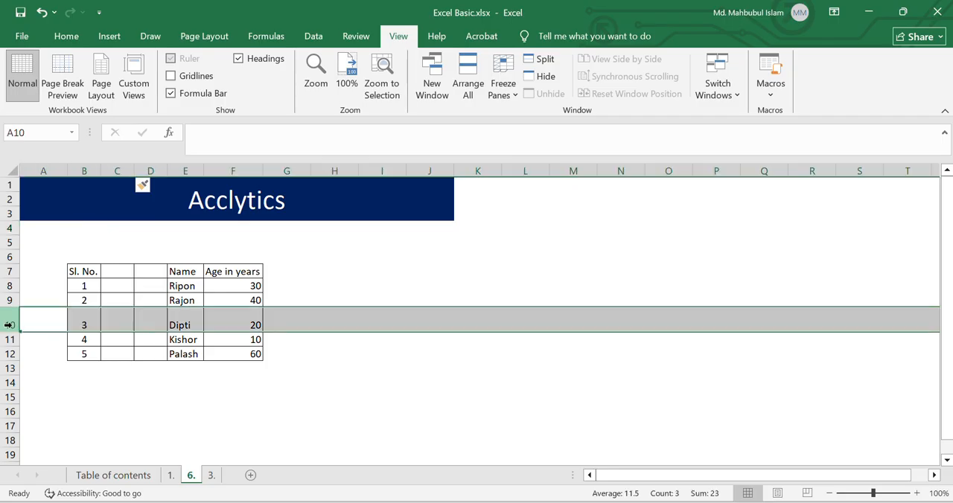
pyautogui.rightClick(10, 326)
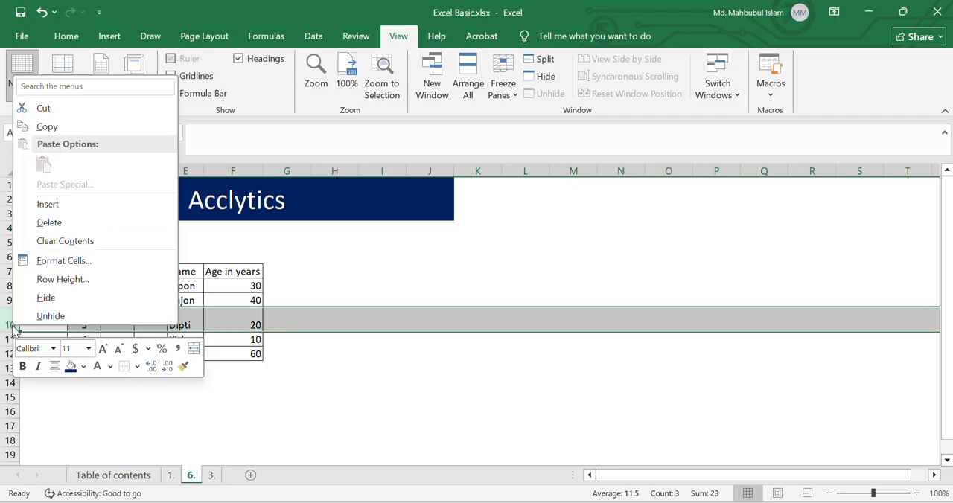
pyautogui.click(47, 204)
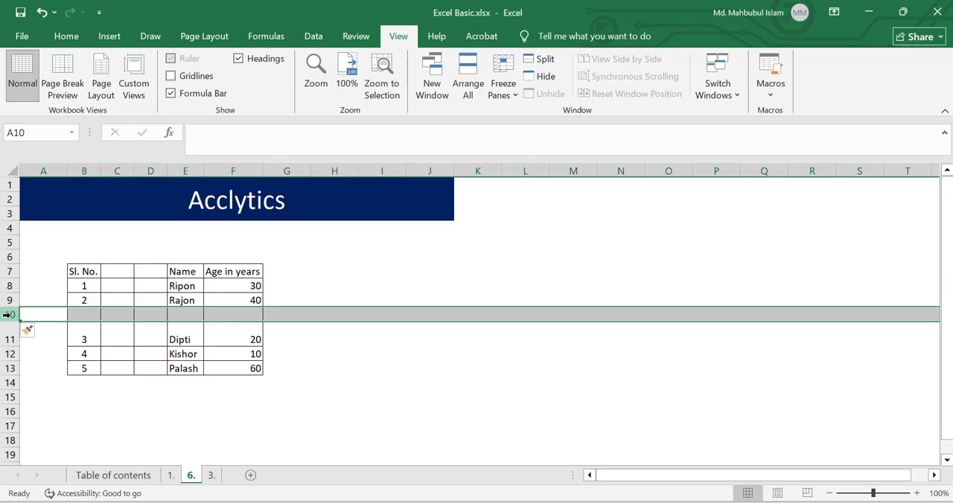
pyautogui.hotkey('ctrl', '+')
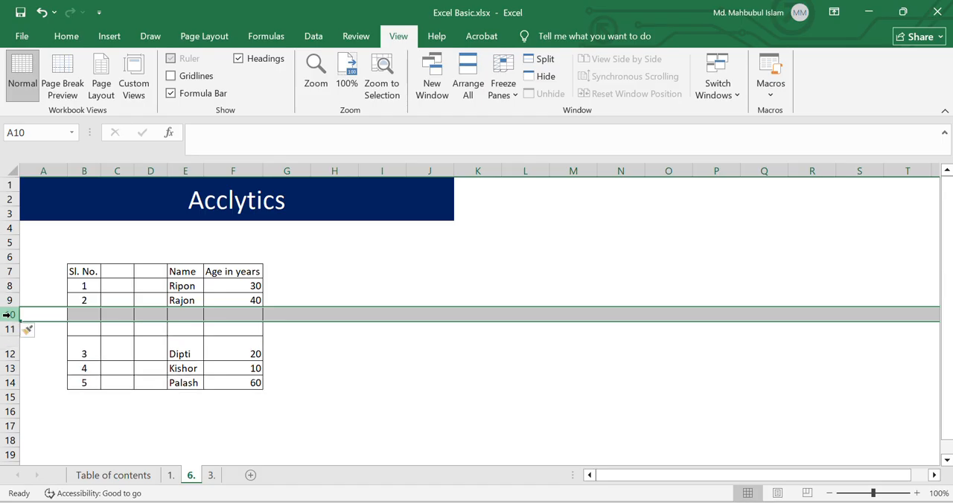
pyautogui.click(441, 341)
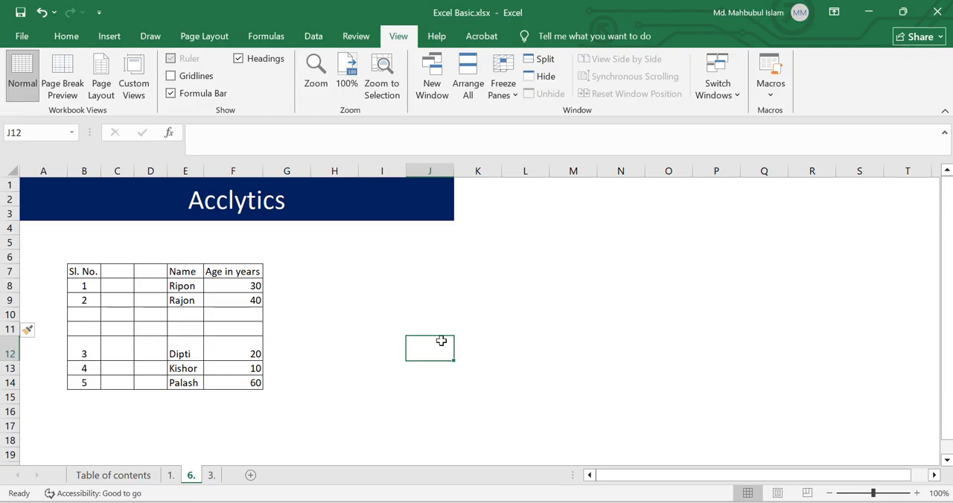